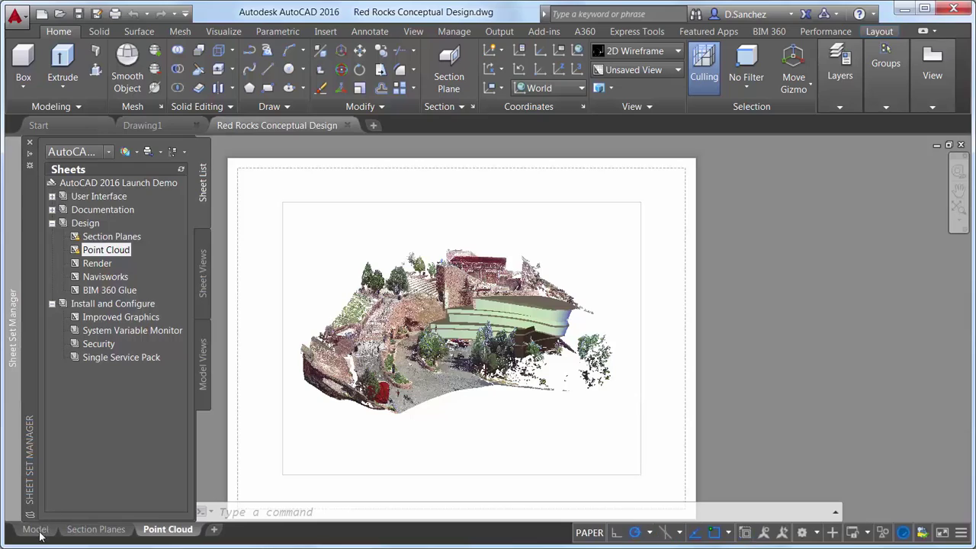
# Isolate the point cloud in model space, then open Options to check its 3D modeling point limit
pyautogui.click(38, 531)
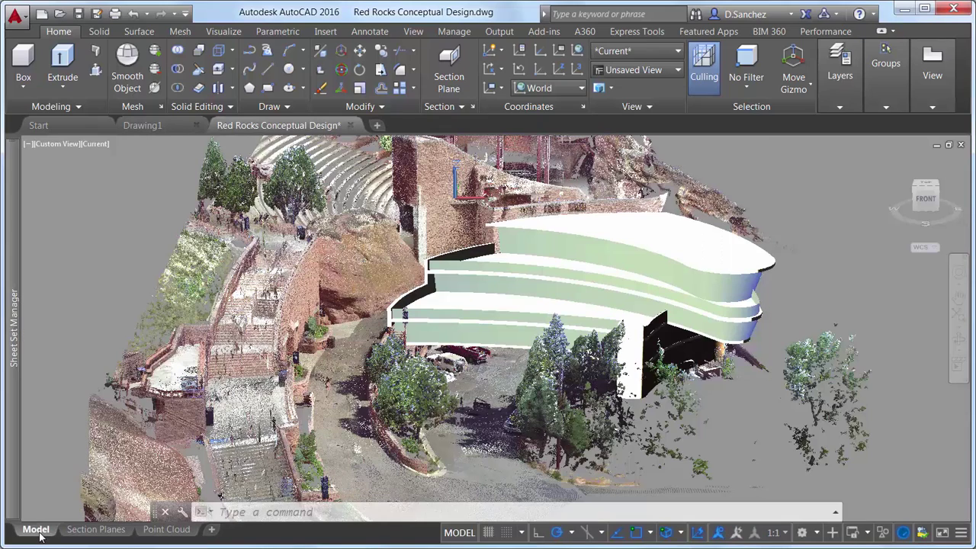
pyautogui.click(237, 393)
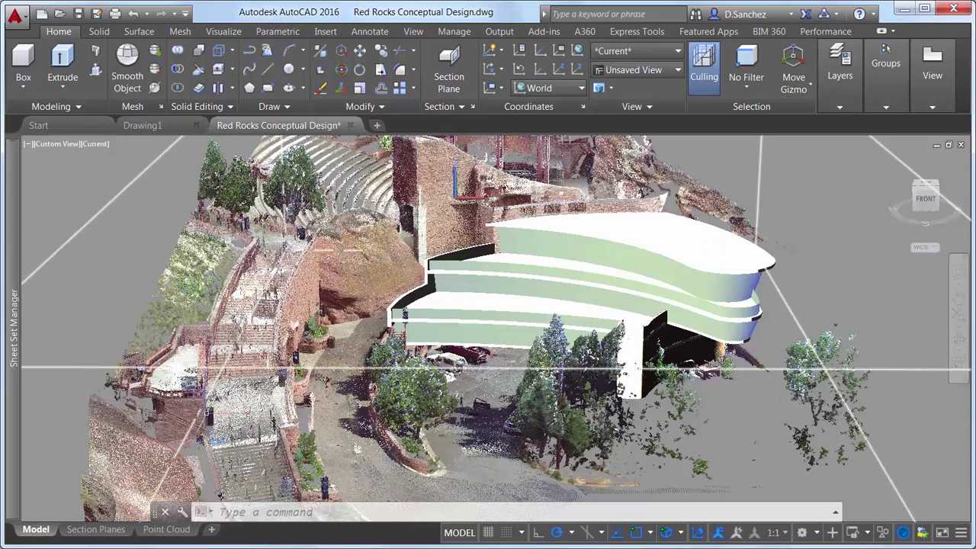
pyautogui.rightClick(236, 394)
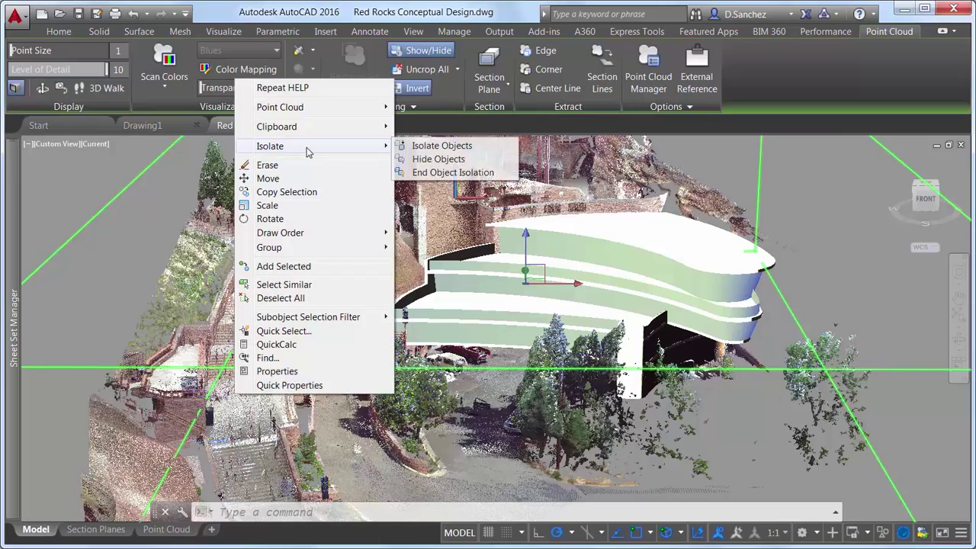
pyautogui.click(416, 149)
pyautogui.rightClick(424, 145)
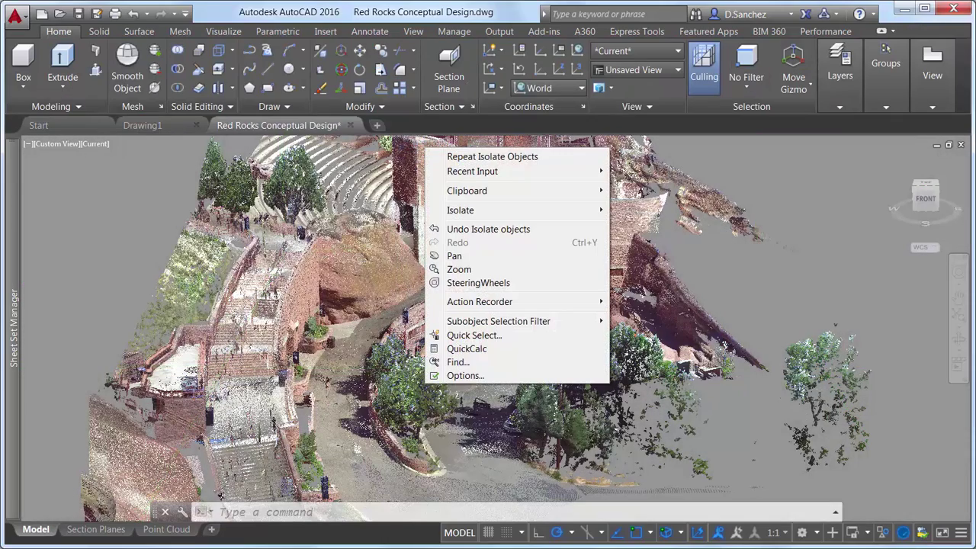
pyautogui.click(465, 373)
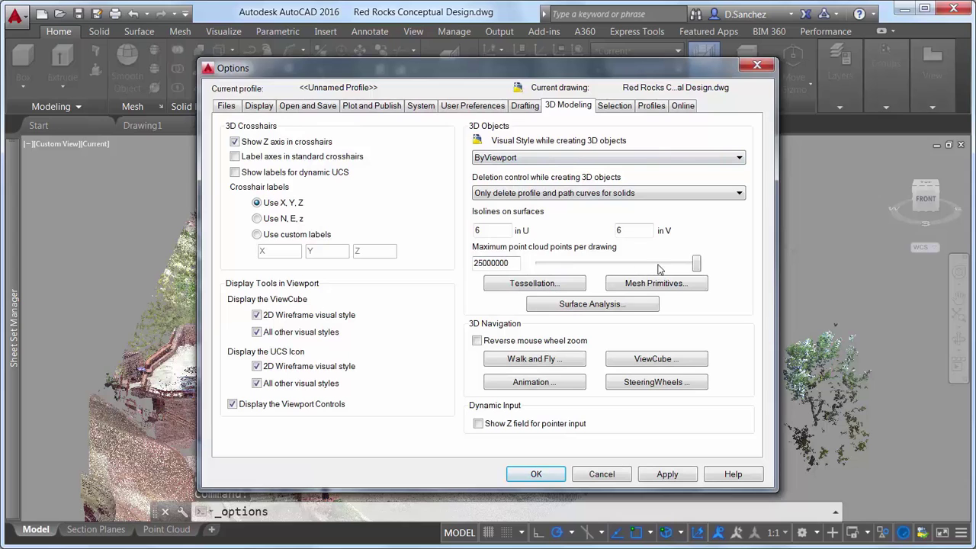
# Close Options and switch to a parallel-projection top view
pyautogui.click(554, 476)
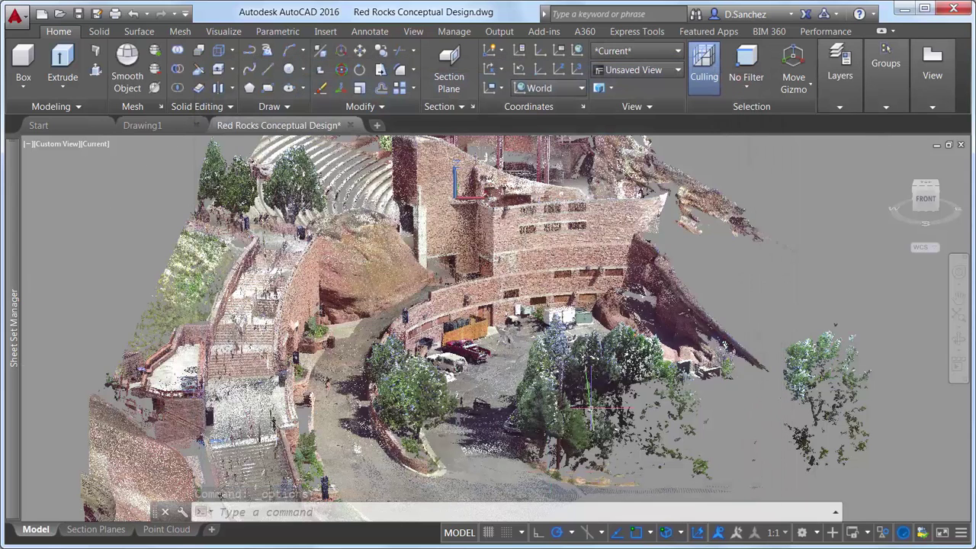
pyautogui.rightClick(917, 200)
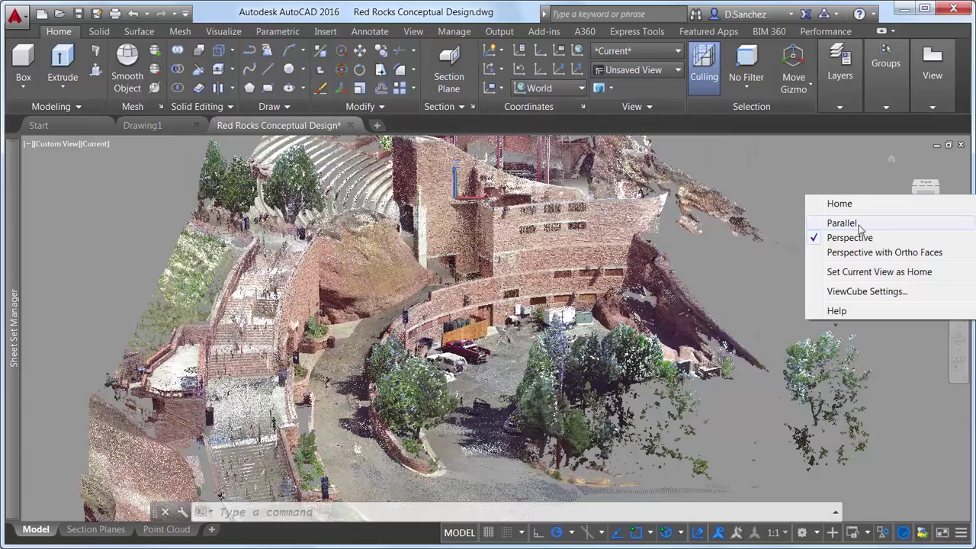
pyautogui.click(841, 223)
pyautogui.click(921, 186)
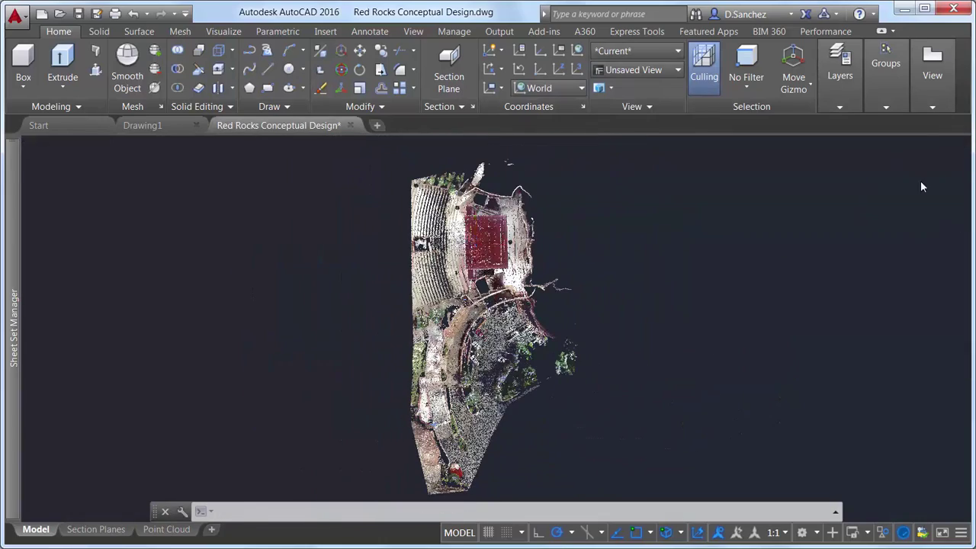
# Crop the point cloud with a rectangle around the stage, keeping the inside points
pyautogui.click(580, 269)
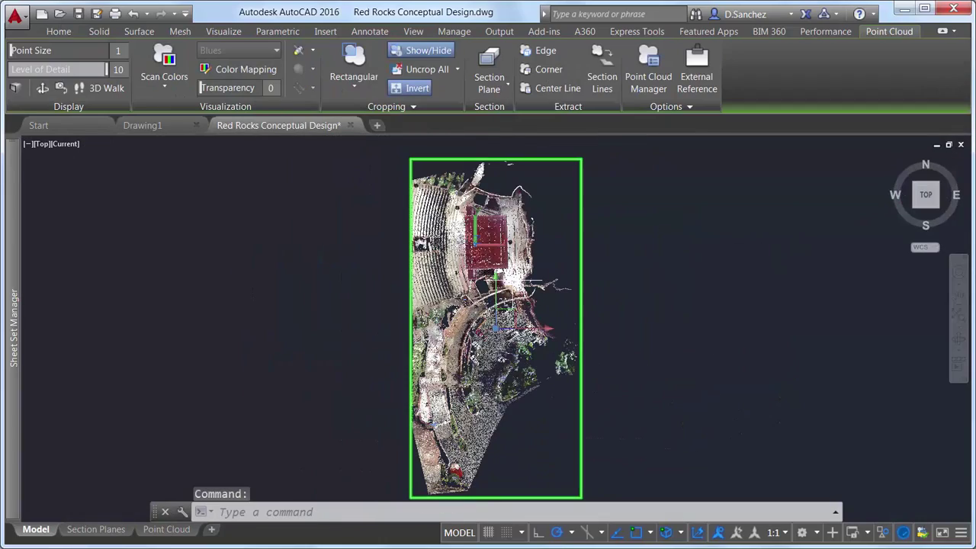
pyautogui.click(354, 73)
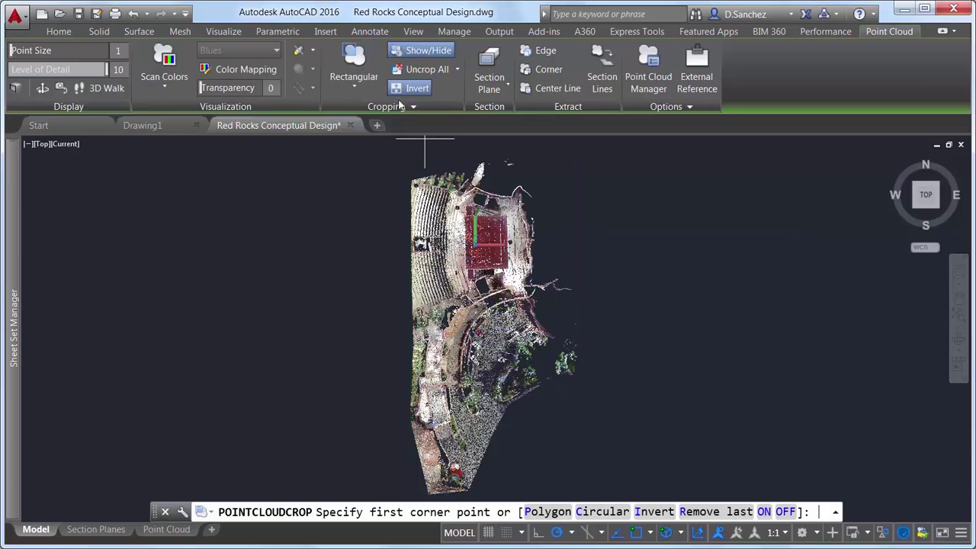
pyautogui.click(466, 229)
pyautogui.click(511, 282)
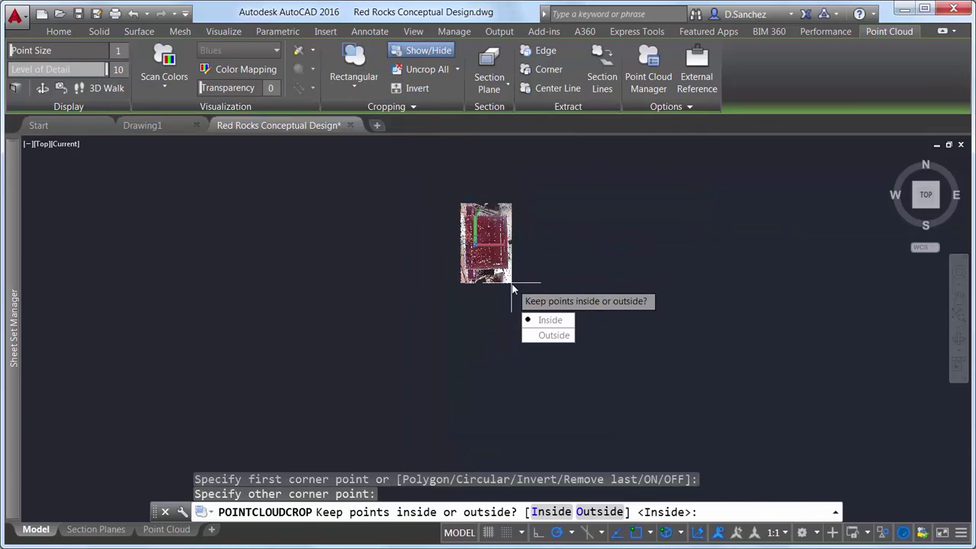
pyautogui.click(546, 320)
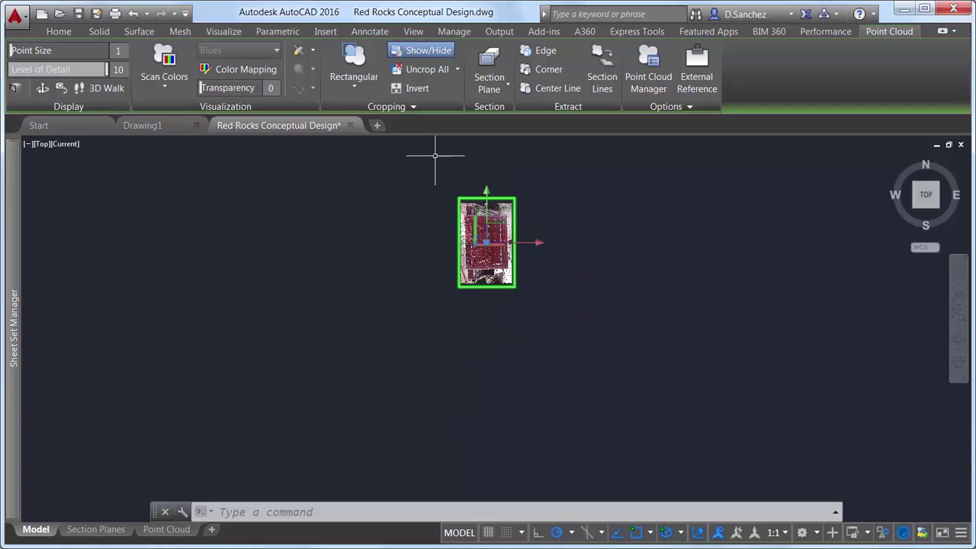
# Save the current crop as the crop state STAGE
pyautogui.click(416, 107)
pyautogui.click(330, 126)
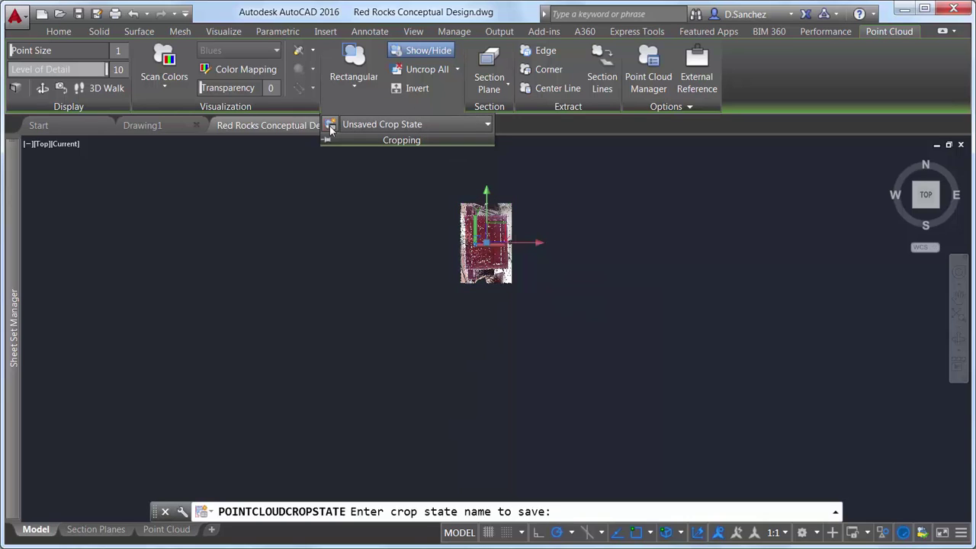
pyautogui.write('STAGE')
pyautogui.press('Return')
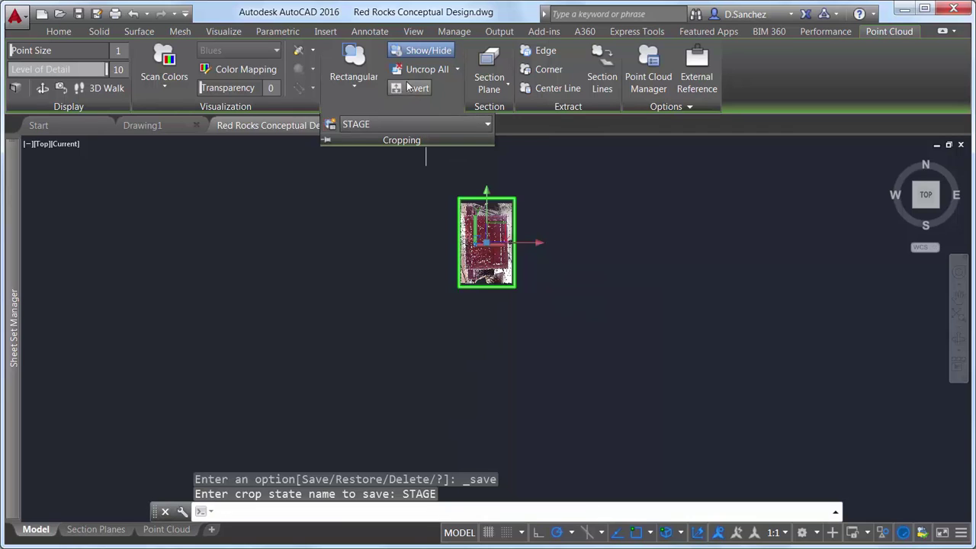
# Uncrop the cloud and crop a rectangle around the south tower, keeping the inside
pyautogui.click(412, 69)
pyautogui.click(358, 58)
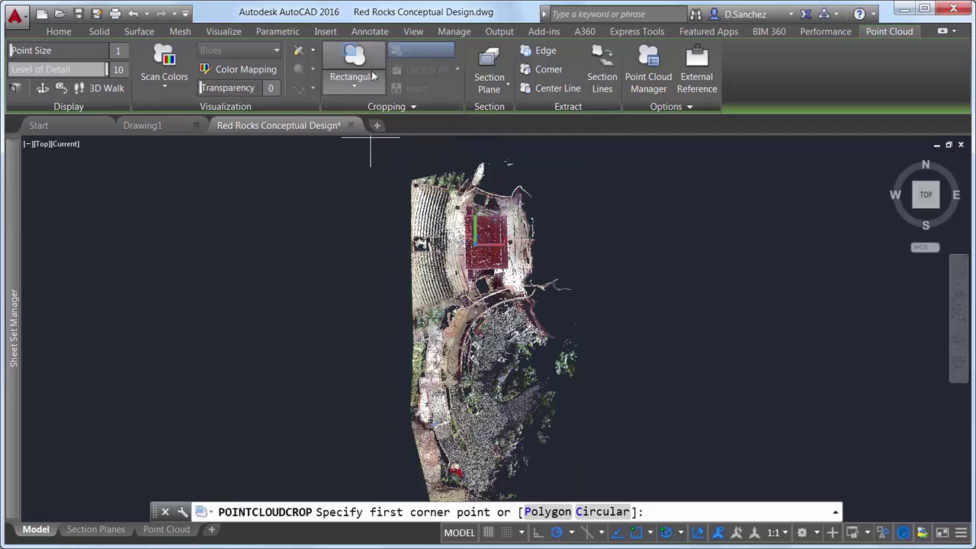
pyautogui.click(437, 287)
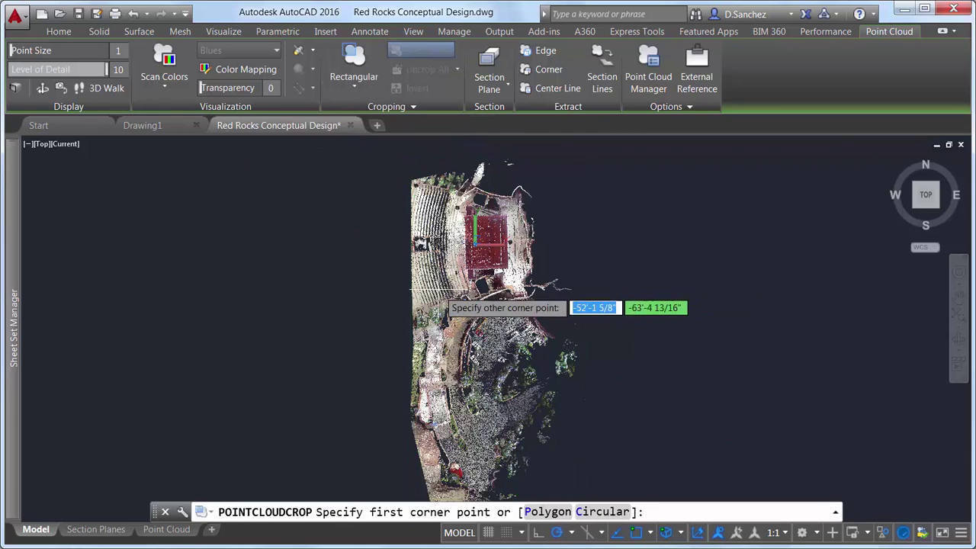
pyautogui.click(556, 422)
pyautogui.click(594, 461)
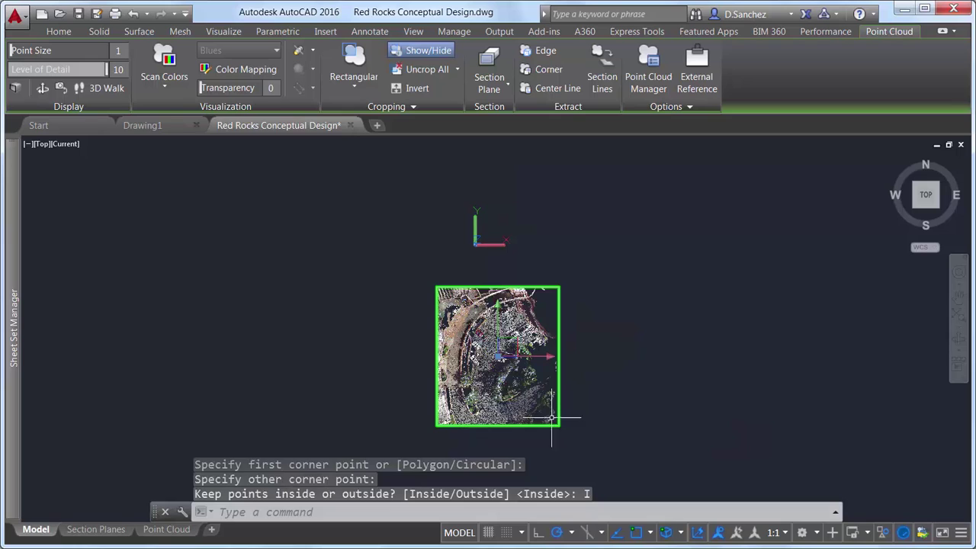
# Save this crop as the crop state SOUTH TOWER
pyautogui.click(416, 106)
pyautogui.click(331, 124)
pyautogui.write('S')
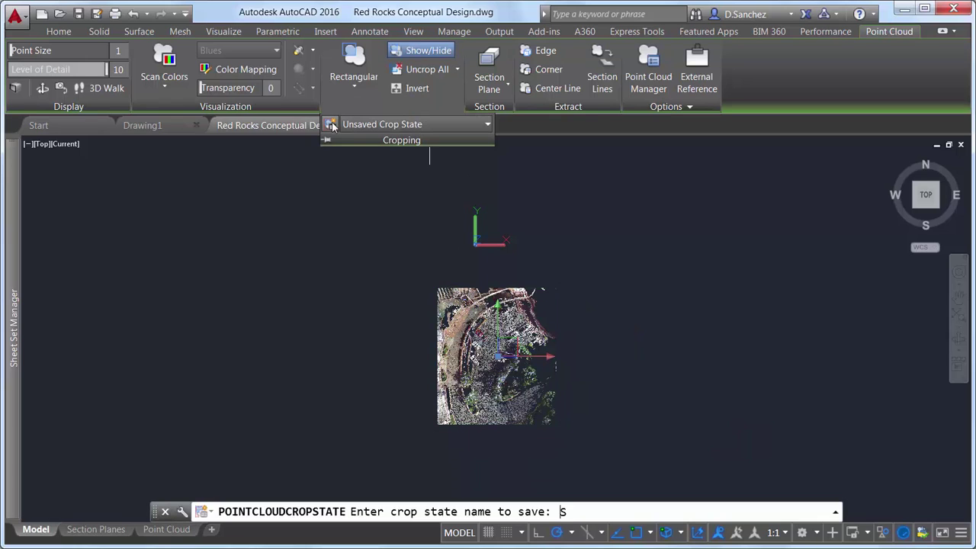
pyautogui.press('Return')
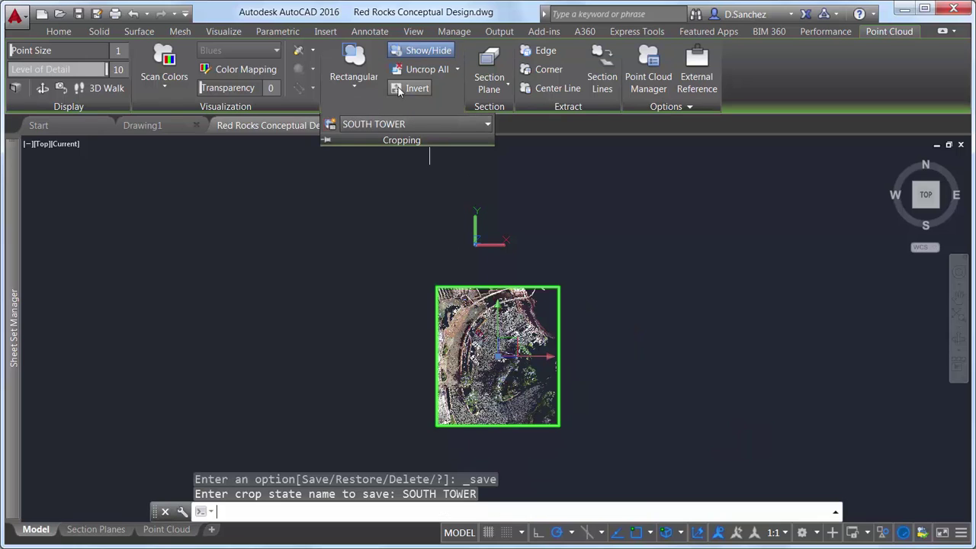
# Uncrop the cloud, then apply SOUTH TOWER and finally the STAGE crop state
pyautogui.click(412, 69)
pyautogui.click(408, 123)
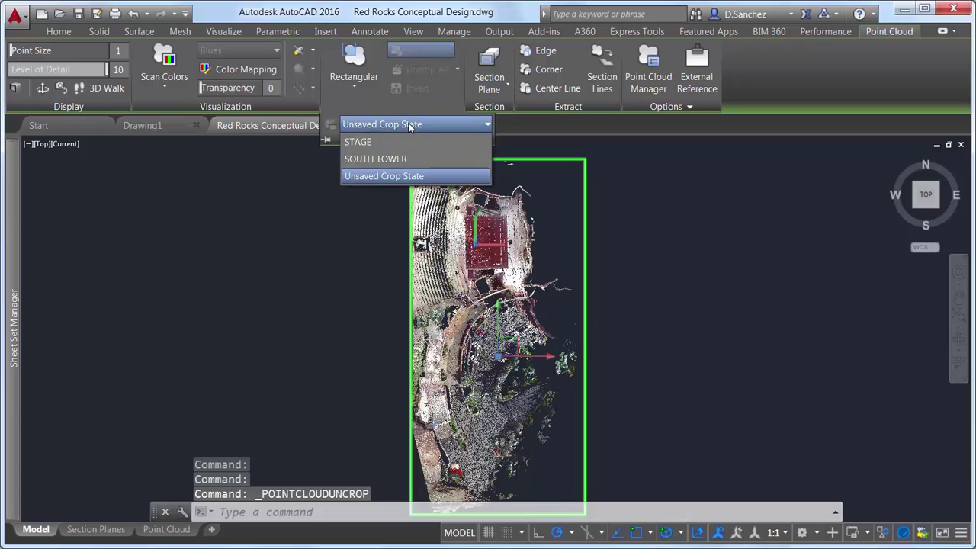
pyautogui.click(394, 158)
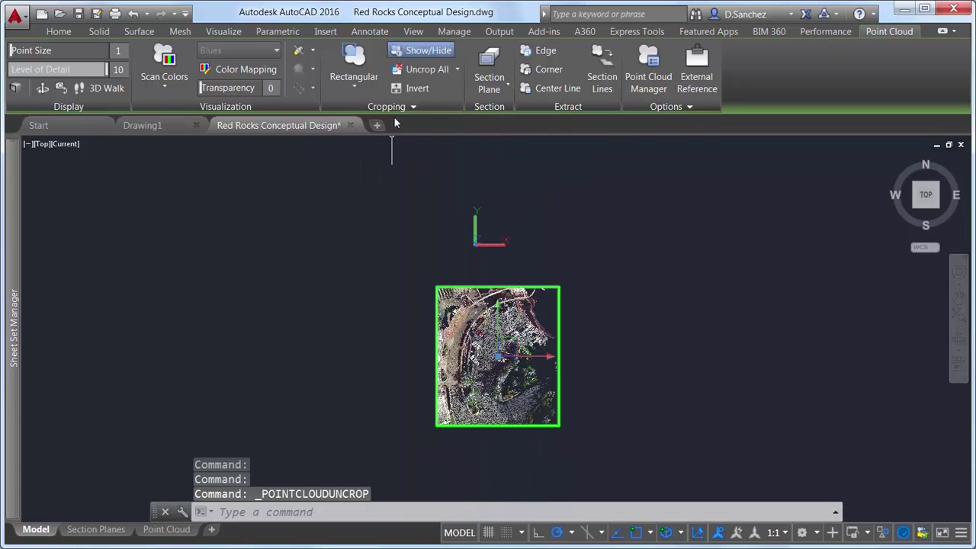
pyautogui.click(395, 108)
pyautogui.click(392, 124)
pyautogui.click(372, 142)
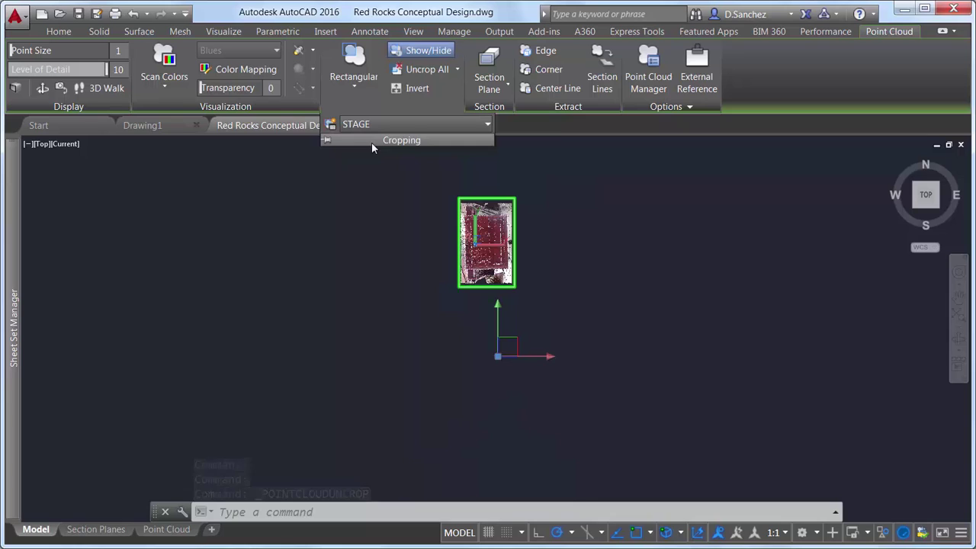
# Orbit to a tilted 3D view of the stage and turn off 3D object snapping
pyautogui.scroll(5, 506, 169)
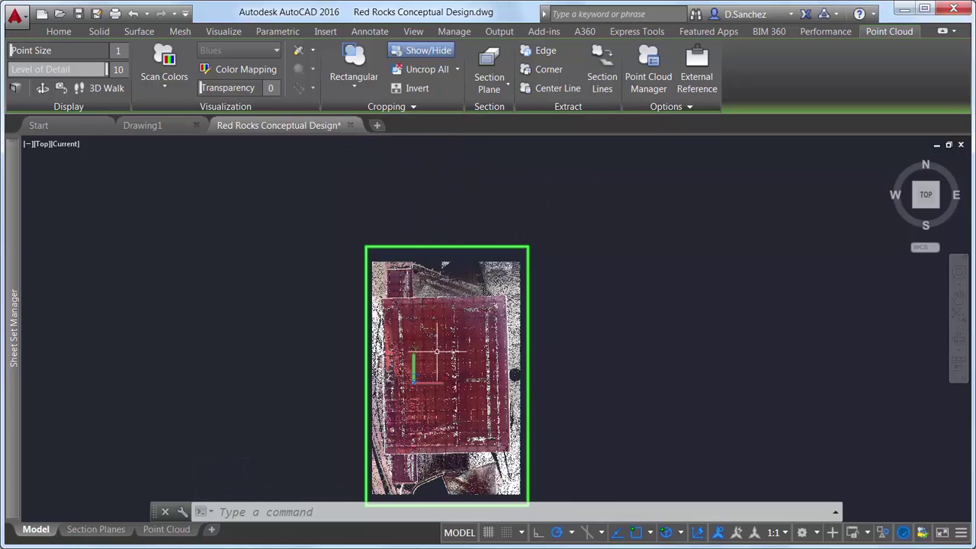
pyautogui.keyDown('shift'); pyautogui.moveTo(437, 351); pyautogui.dragTo(439, 381, button='middle'); pyautogui.keyUp('shift')
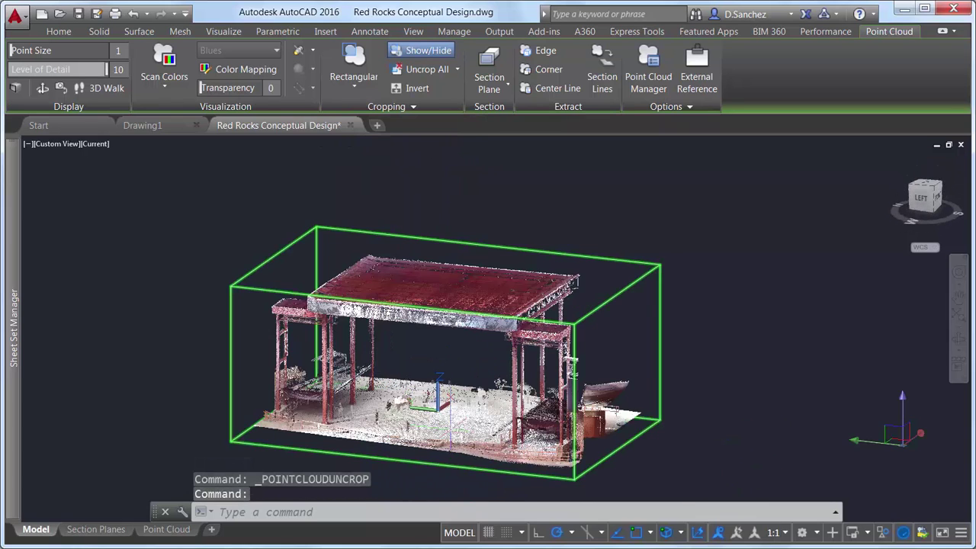
pyautogui.scroll(2, 450, 428)
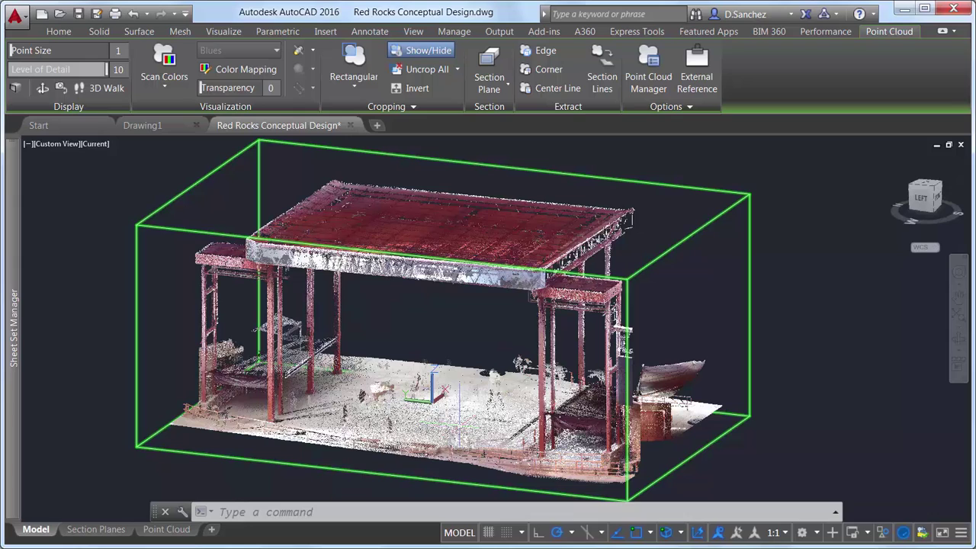
pyautogui.click(961, 533)
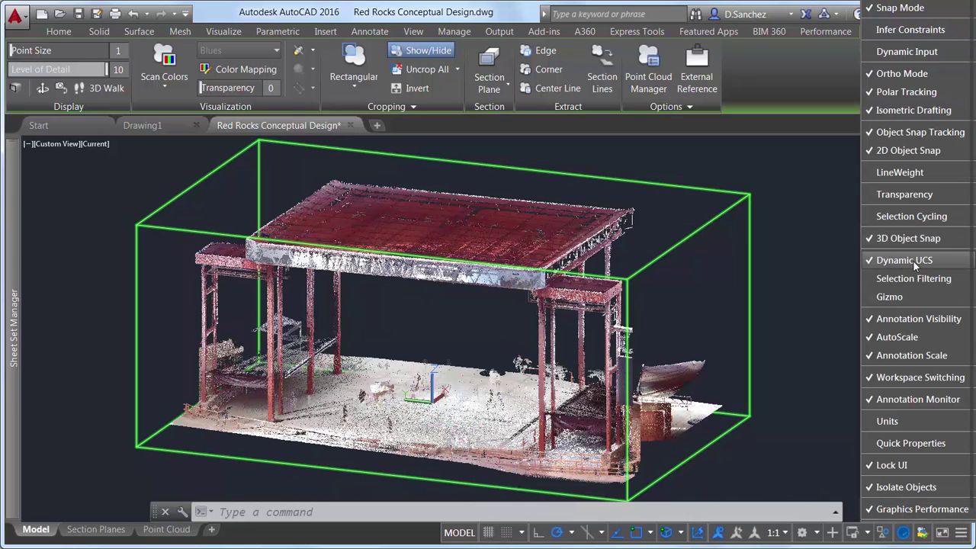
pyautogui.click(960, 534)
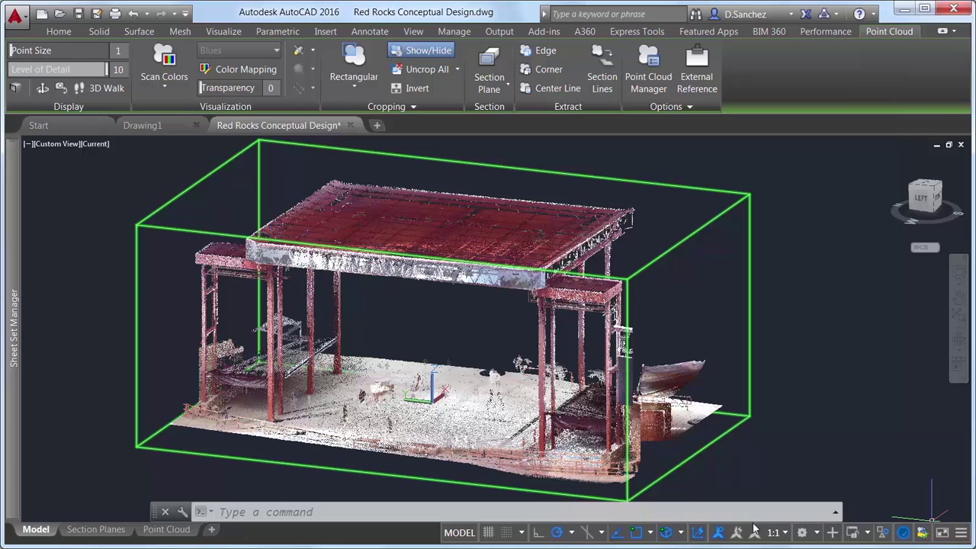
pyautogui.click(664, 533)
# Place a two-point section plane through the stage point cloud
pyautogui.click(504, 88)
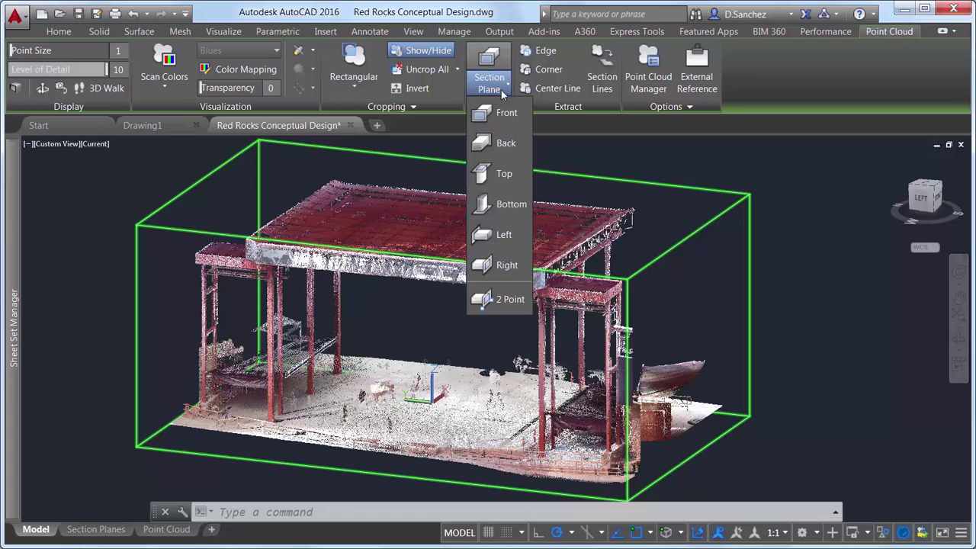
pyautogui.click(499, 300)
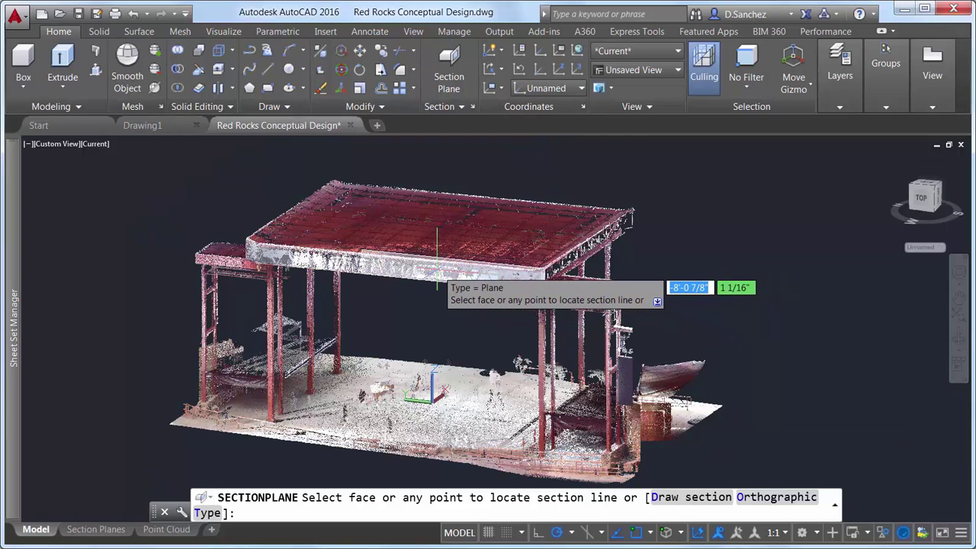
pyautogui.click(437, 282)
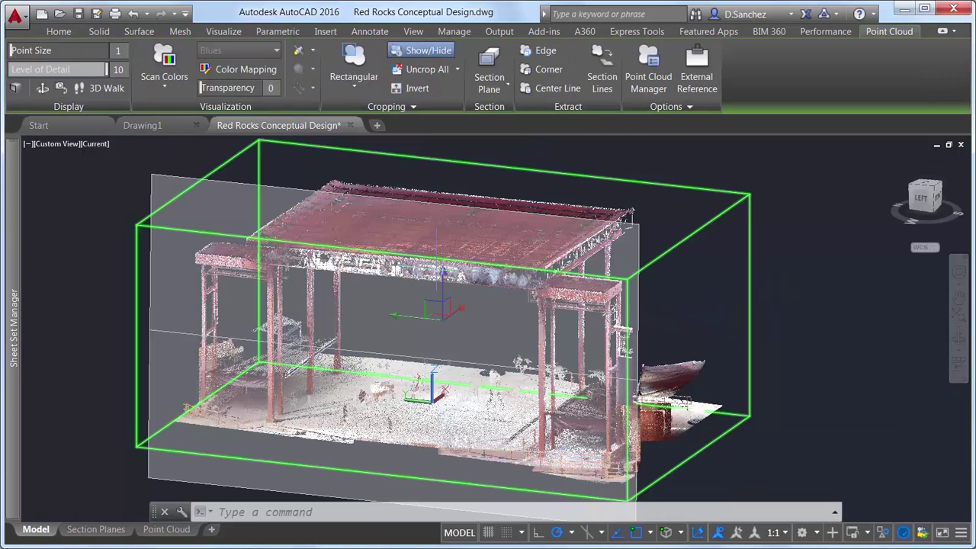
pyautogui.press('Escape')
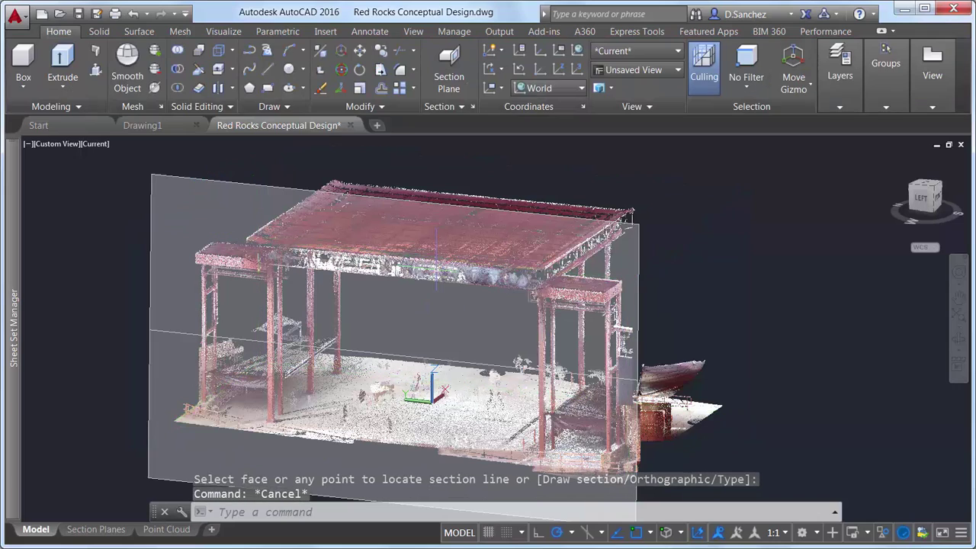
# Change the section plane type to Slice, with offset -100 and thickness 2
pyautogui.click(272, 186)
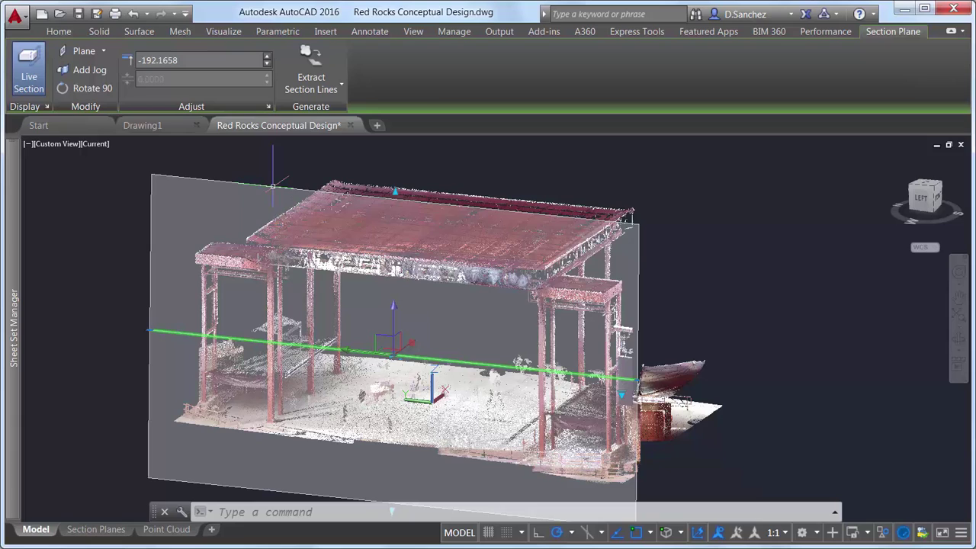
pyautogui.click(103, 51)
pyautogui.click(95, 107)
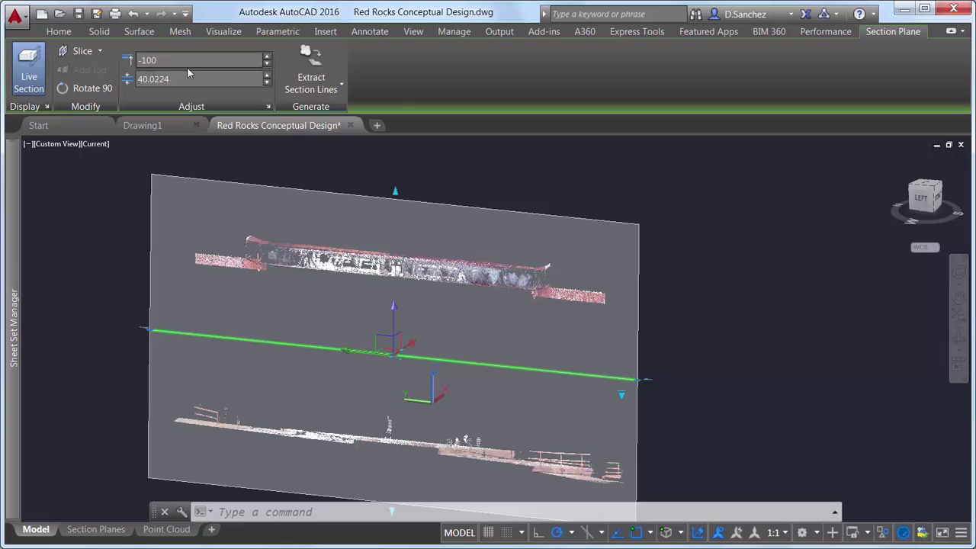
pyautogui.press('Return')
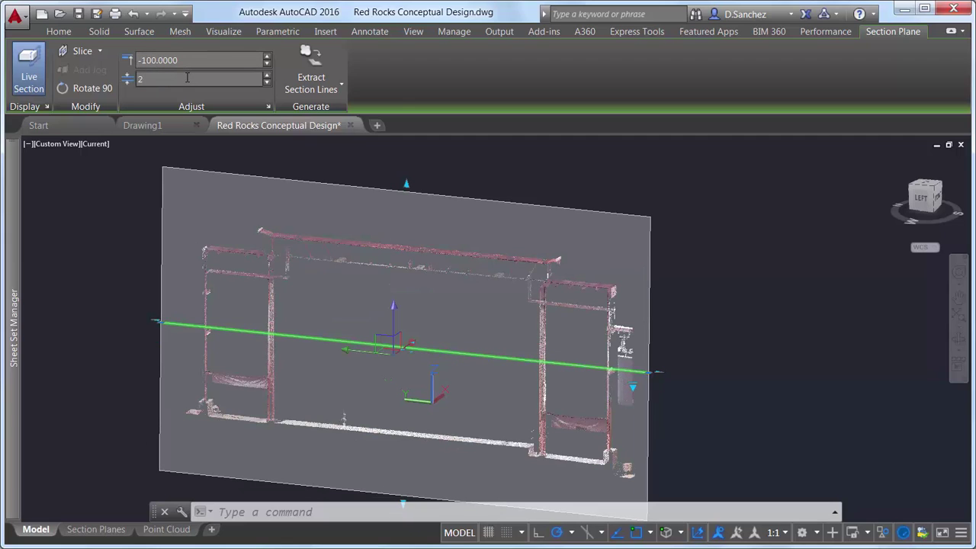
pyautogui.press('Return')
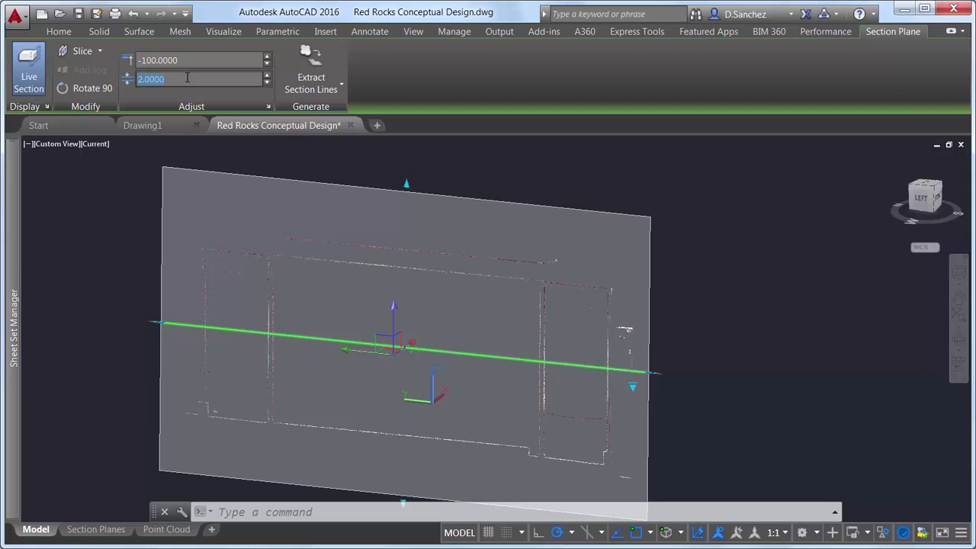
# Extract section lines from the point cloud as green 2D polylines with preview
pyautogui.click(318, 66)
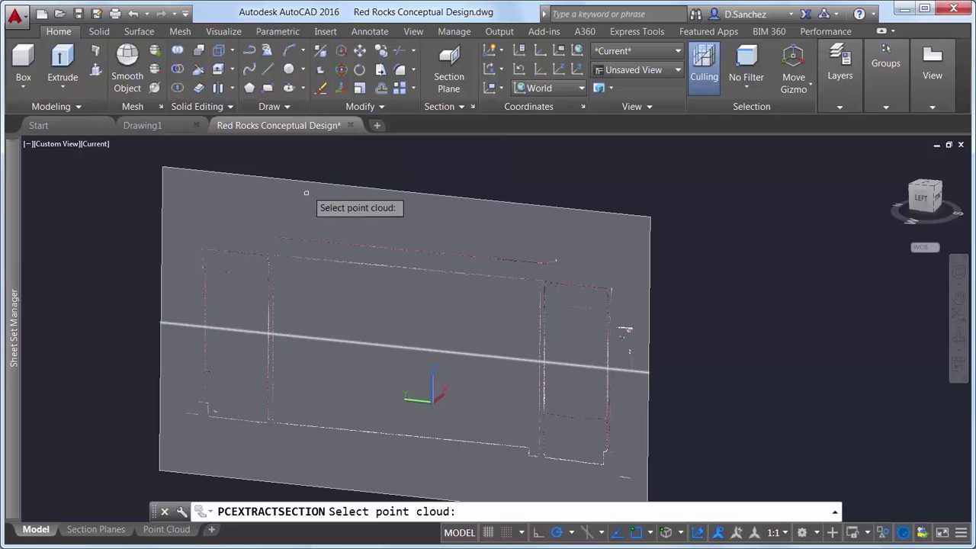
pyautogui.click(307, 260)
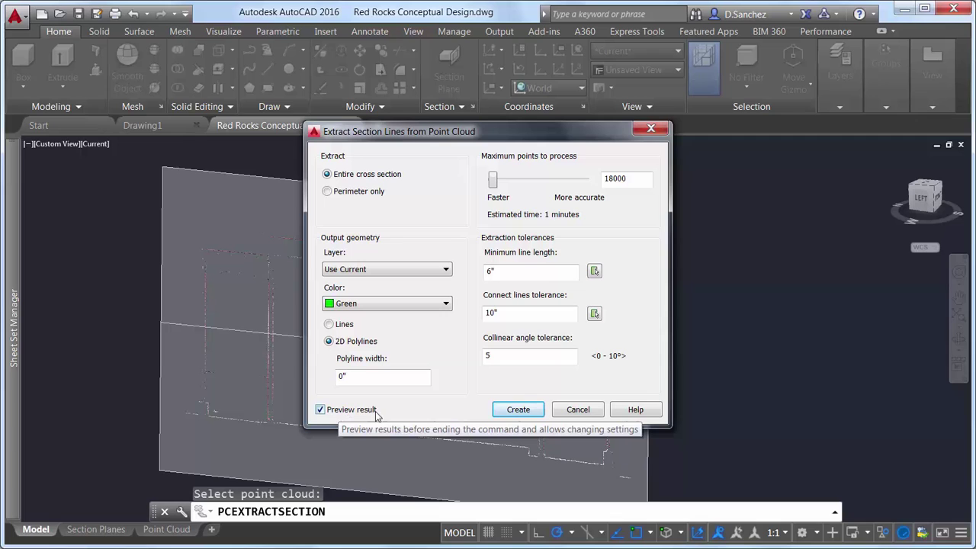
pyautogui.click(508, 408)
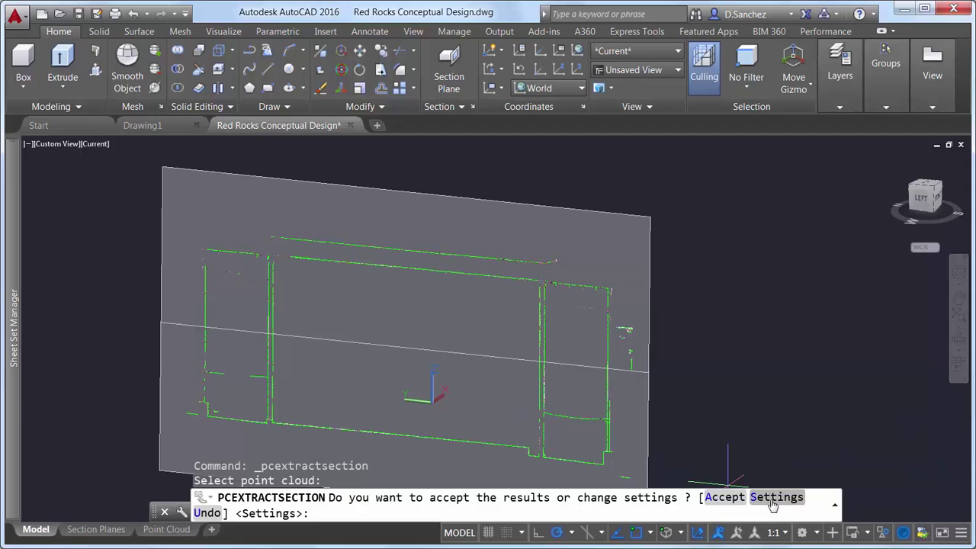
# Regenerate the section lines with minimum line length 2 and accept them
pyautogui.click(777, 497)
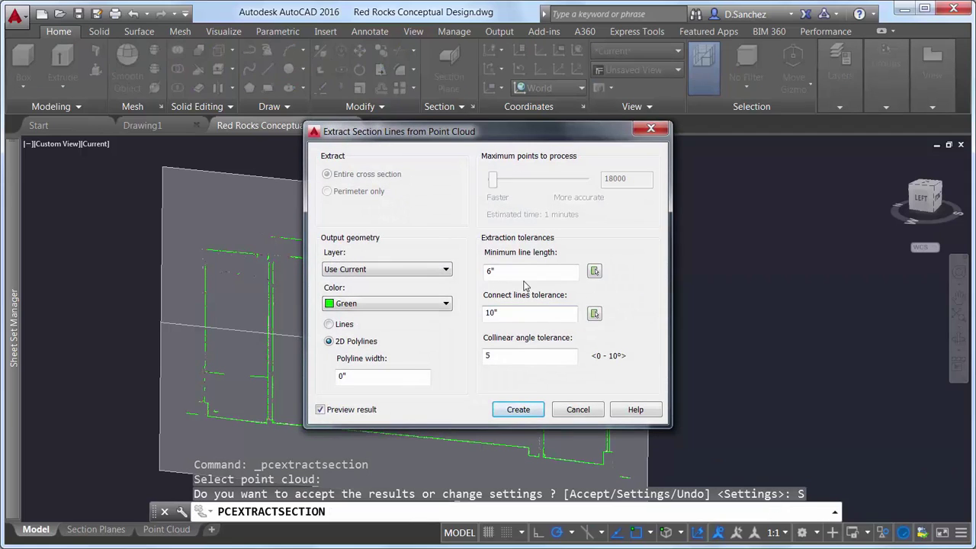
pyautogui.write('2')
pyautogui.click(516, 411)
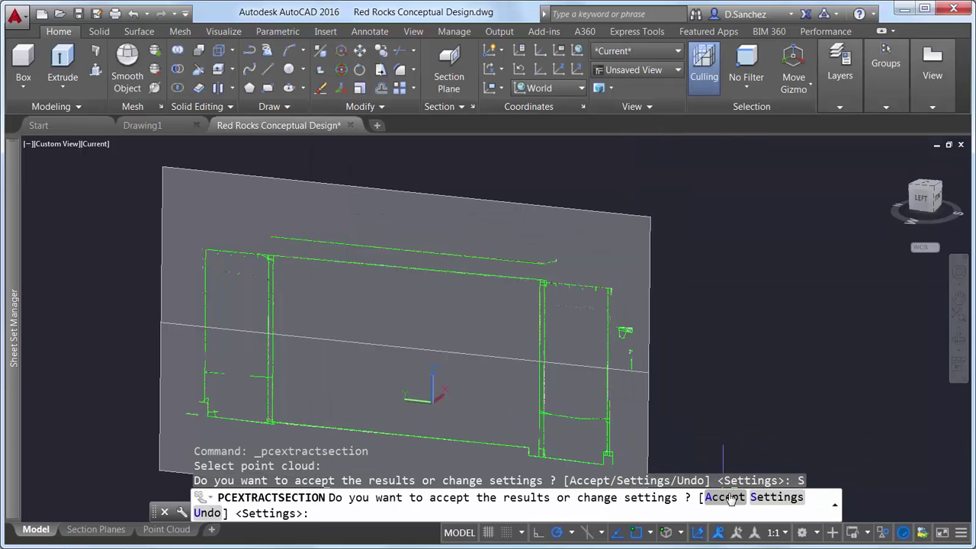
pyautogui.click(725, 497)
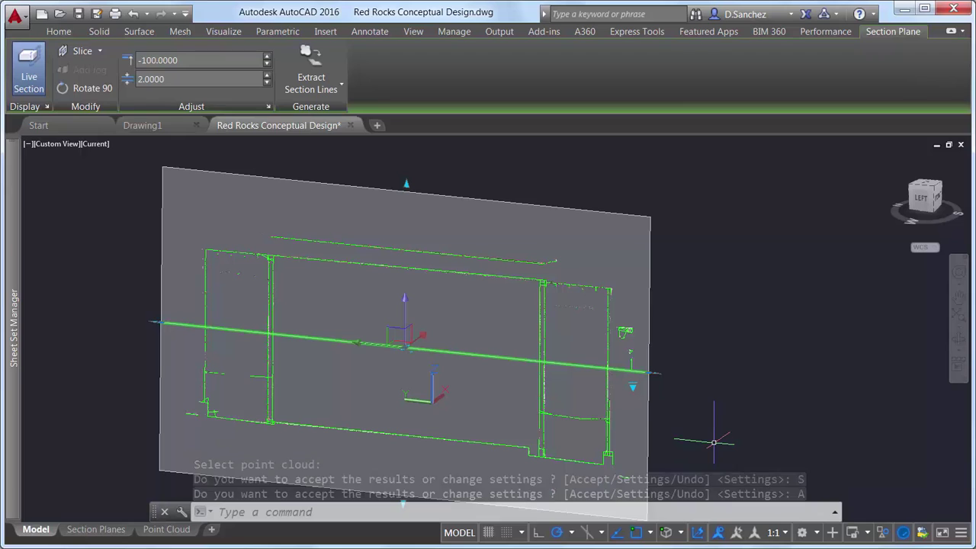
# Erase the section plane and switch to the LEFT view
pyautogui.rightClick(652, 423)
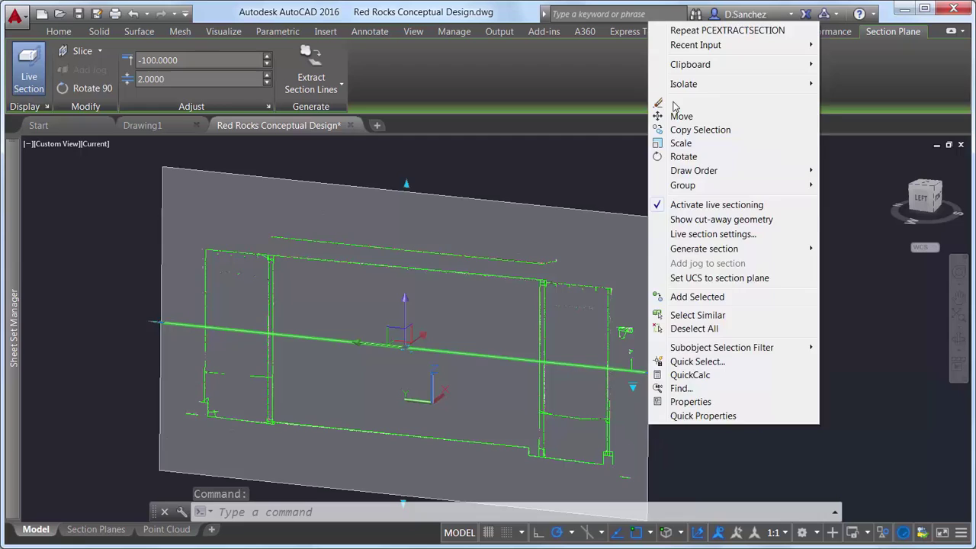
pyautogui.click(673, 104)
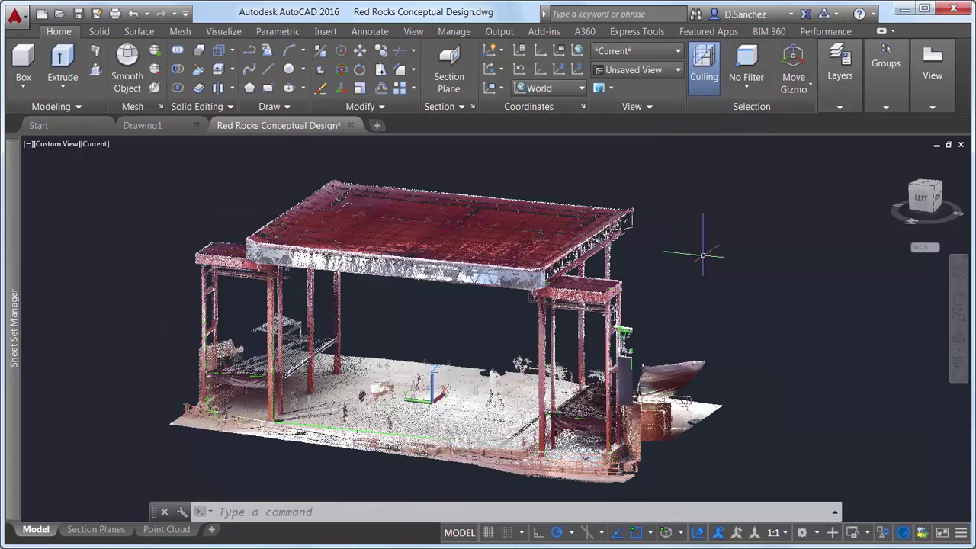
pyautogui.click(920, 200)
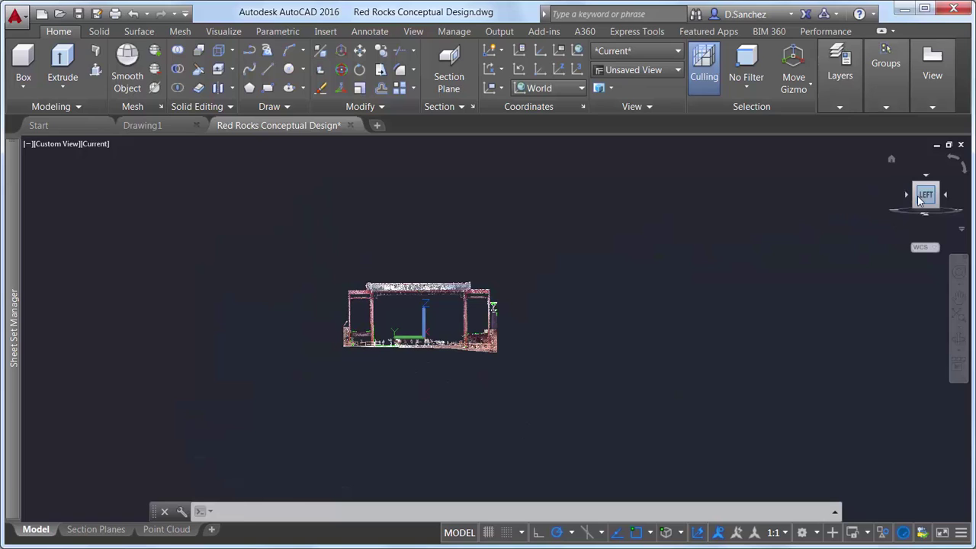
# Apply the SOUTH TOWER crop state to the selected point cloud and zoom to fit it
pyautogui.scroll(3, 394, 309)
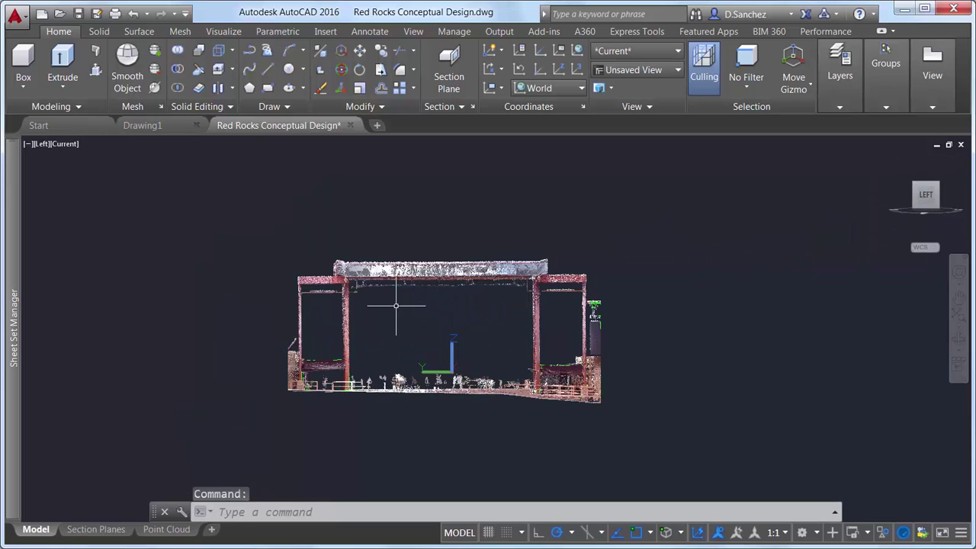
pyautogui.scroll(3, 395, 309)
pyautogui.scroll(2, 394, 310)
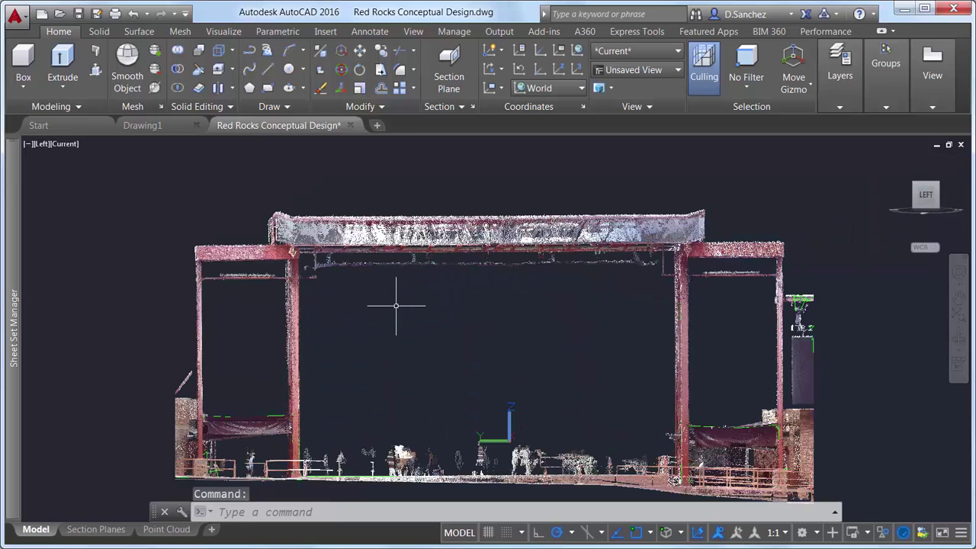
pyautogui.click(368, 229)
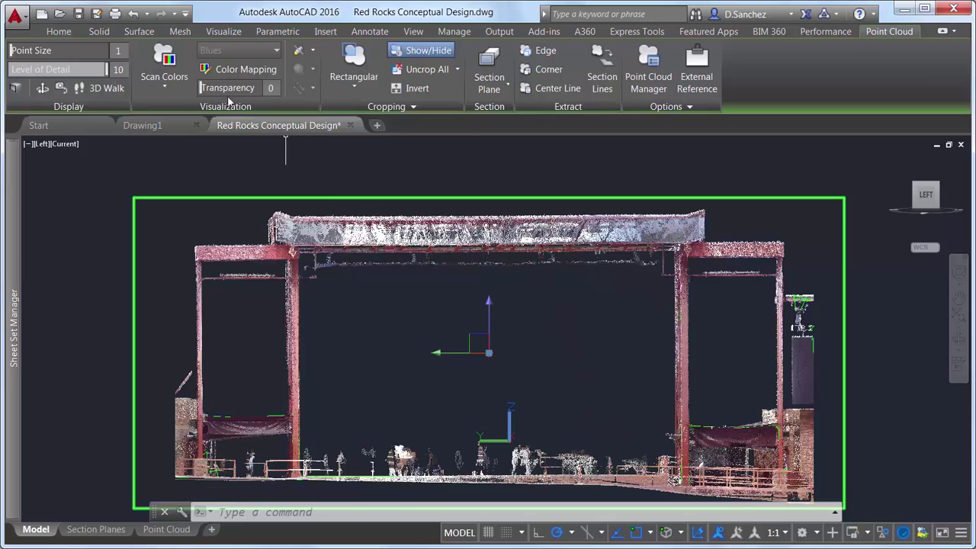
pyautogui.moveTo(200, 88)
pyautogui.mouseDown()
pyautogui.moveTo(261, 90)
pyautogui.moveTo(202, 87)
pyautogui.mouseUp()
pyautogui.click(417, 108)
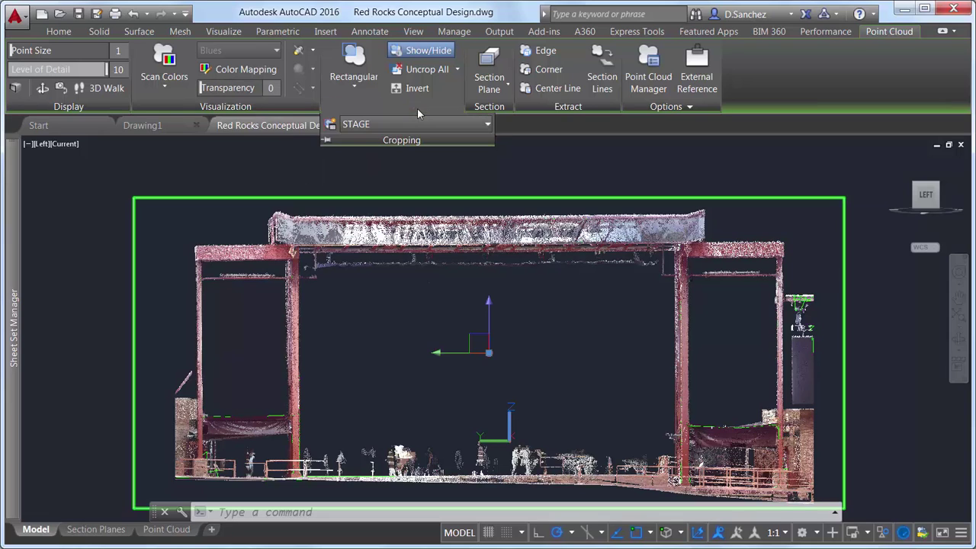
pyautogui.click(417, 118)
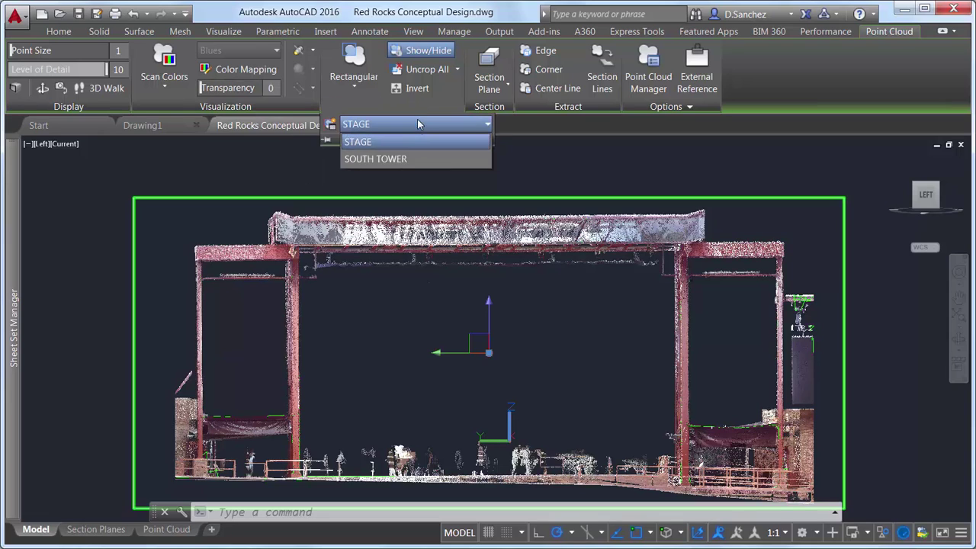
pyautogui.click(410, 160)
pyautogui.scroll(-3, 379, 167)
pyautogui.middleClick(379, 166)
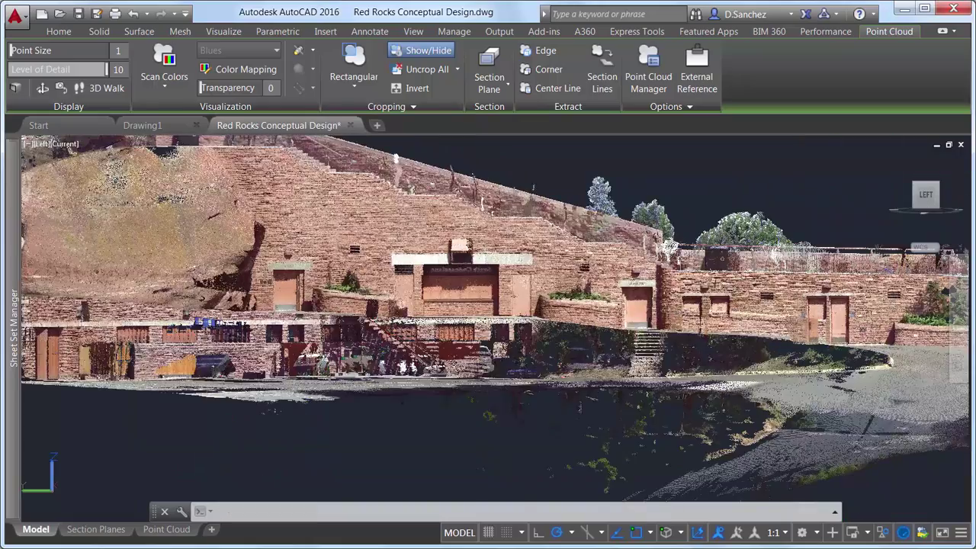
# Orbit to face the brick tower and draw a rectangle on its wall face
pyautogui.keyDown('shift'); pyautogui.moveTo(395, 158); pyautogui.dragTo(482, 298, button='middle'); pyautogui.keyUp('shift')
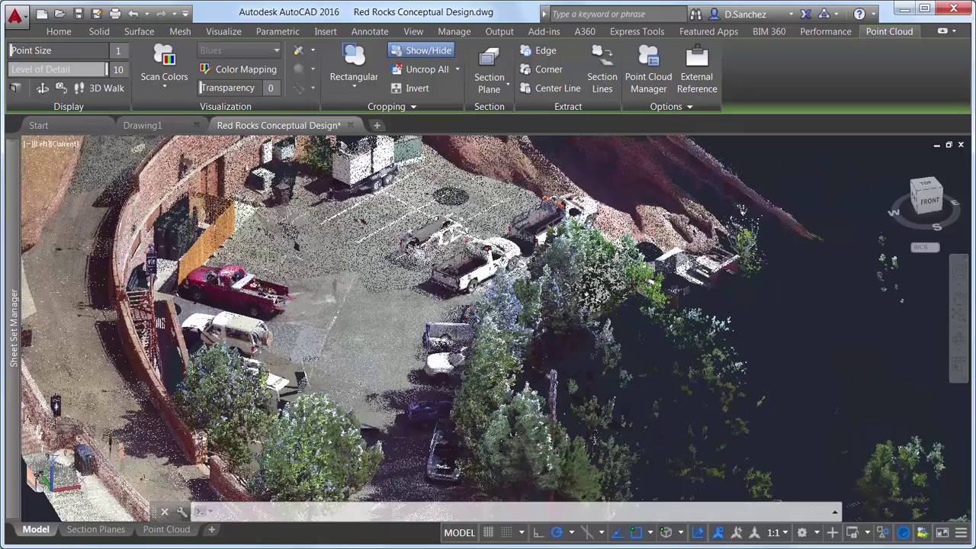
pyautogui.moveTo(482, 297)
pyautogui.keyDown('shift'); pyautogui.mouseDown(button='middle')
pyautogui.moveTo(799, 479)
pyautogui.moveTo(854, 458)
pyautogui.mouseUp(button='middle'); pyautogui.keyUp('shift')
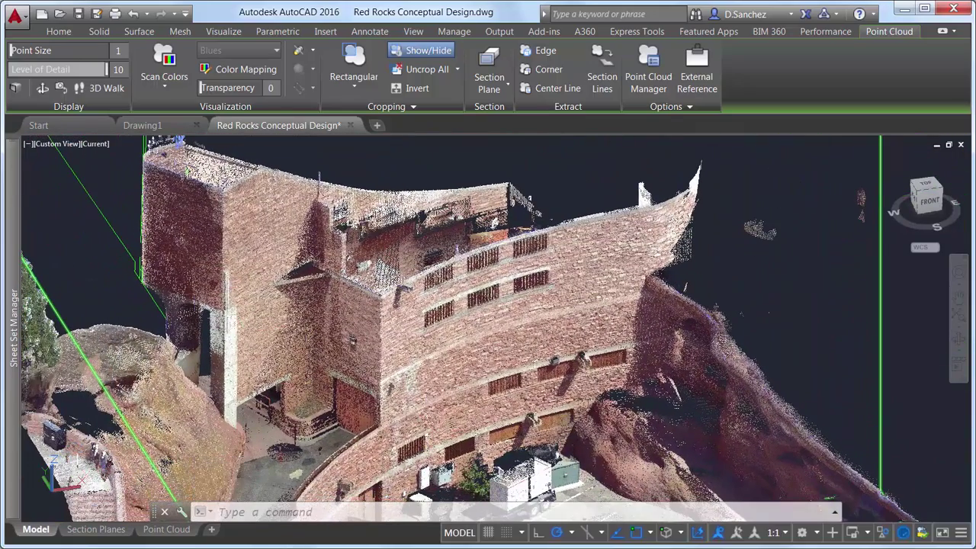
pyautogui.click(58, 31)
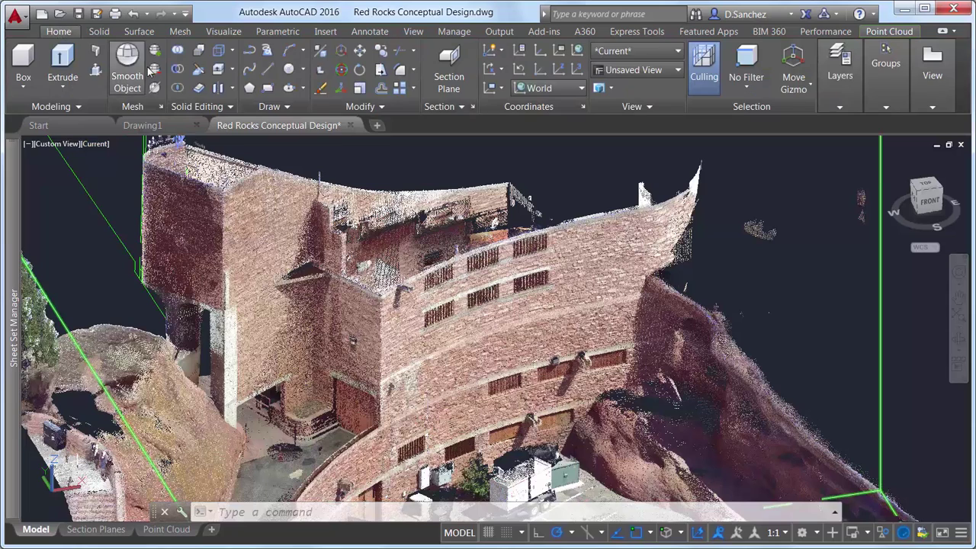
pyautogui.click(266, 88)
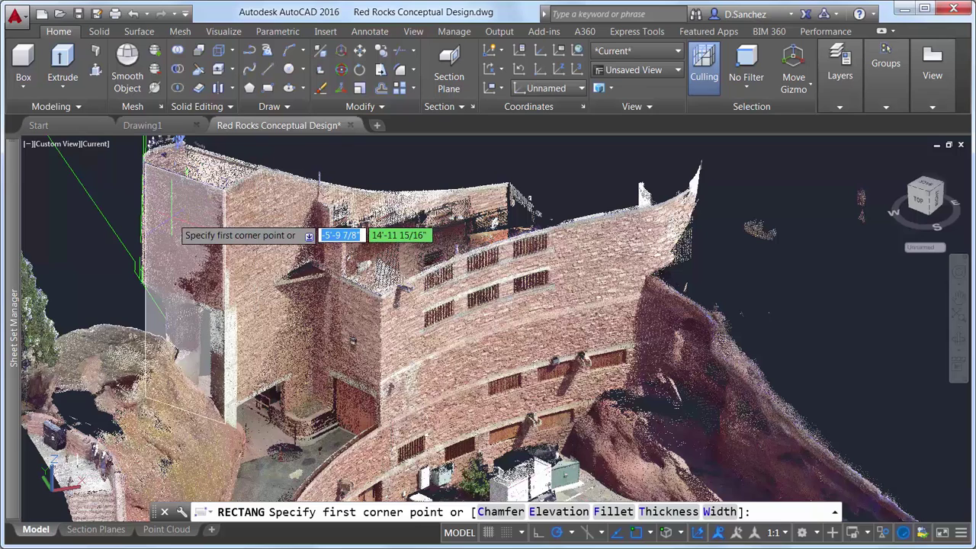
pyautogui.click(173, 221)
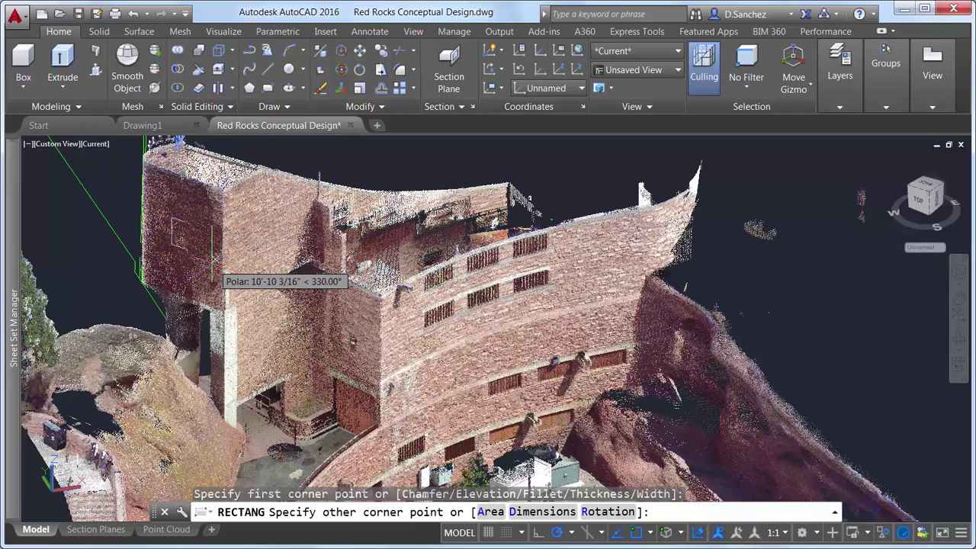
pyautogui.click(215, 263)
# Draw a second small rectangle snapped onto the tower wall
pyautogui.press('Return')
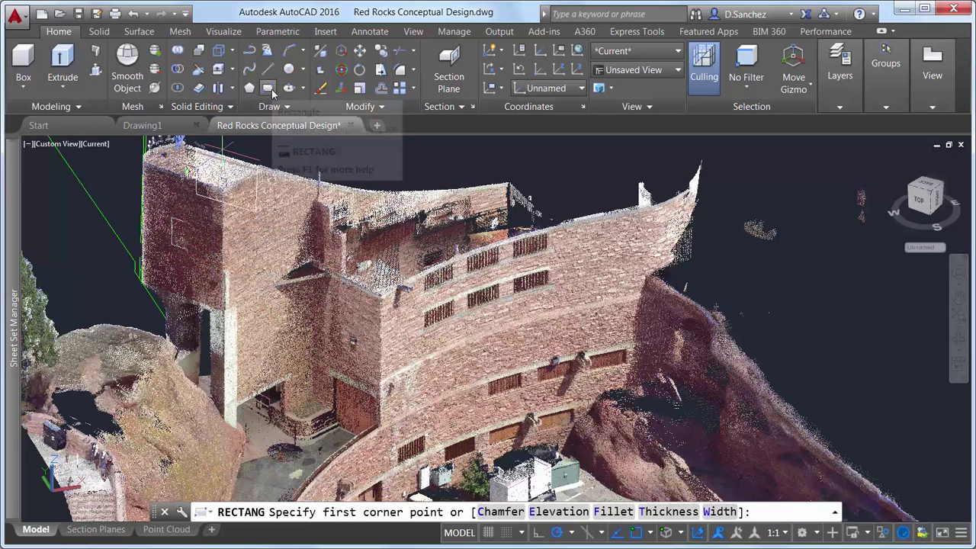
pyautogui.click(272, 93)
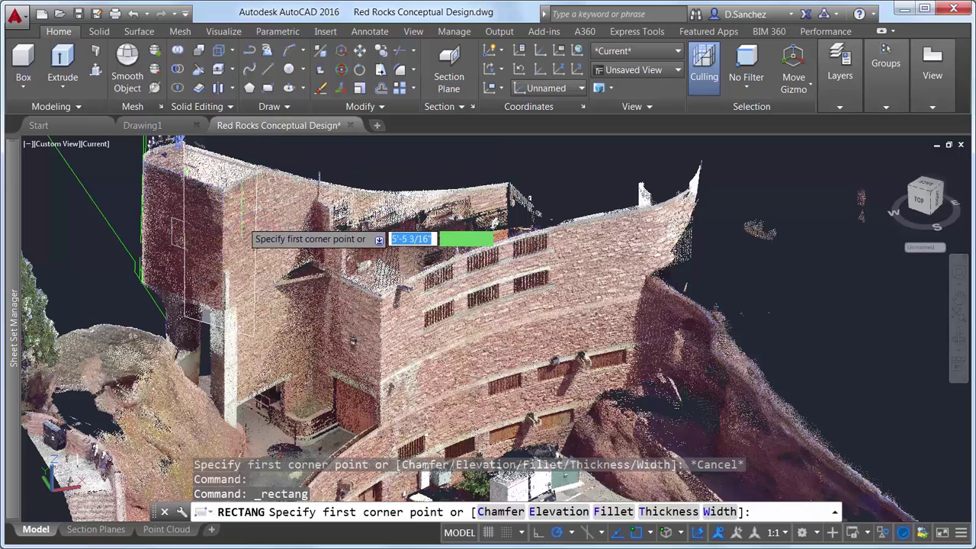
pyautogui.click(229, 227)
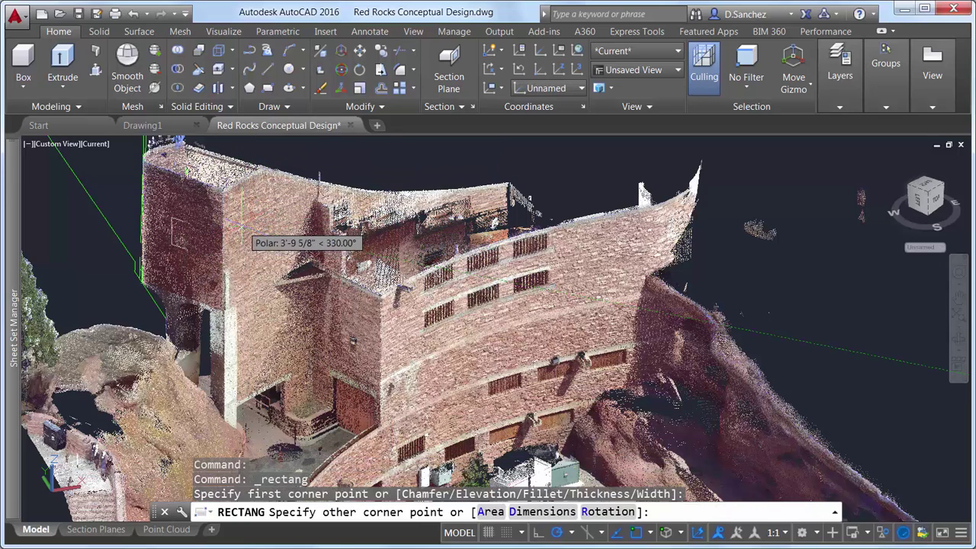
pyautogui.click(243, 259)
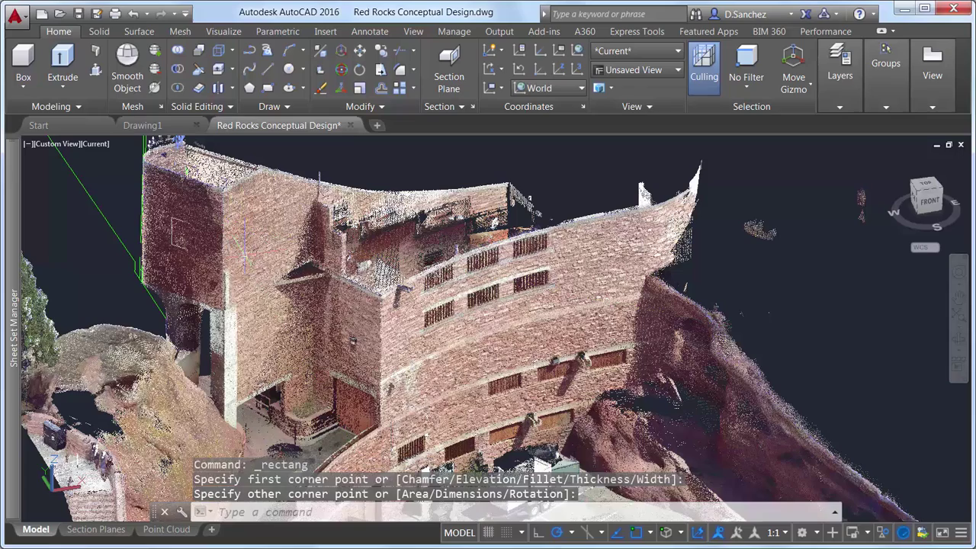
# Raise the point cloud transparency, then return it to fully opaque (0)
pyautogui.click(238, 244)
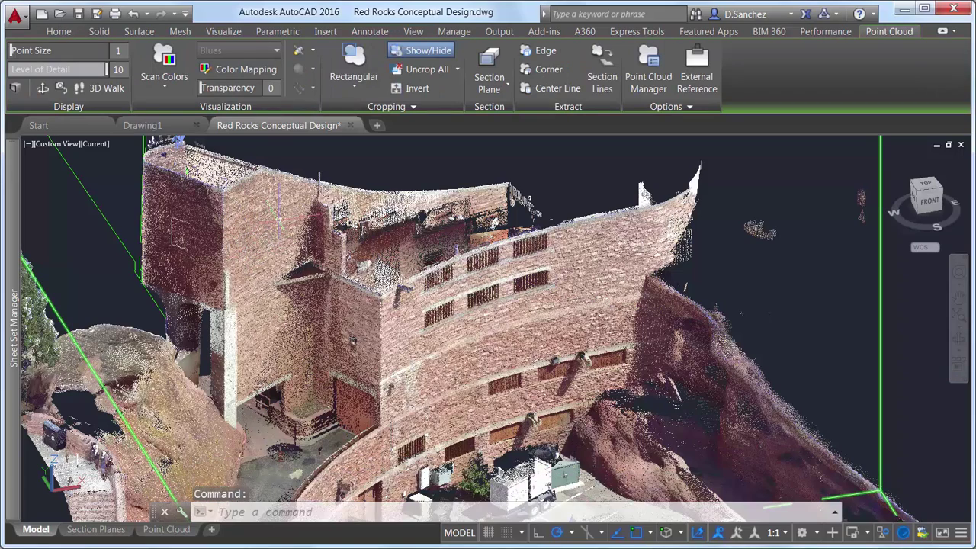
pyautogui.moveTo(203, 87); pyautogui.dragTo(261, 88)
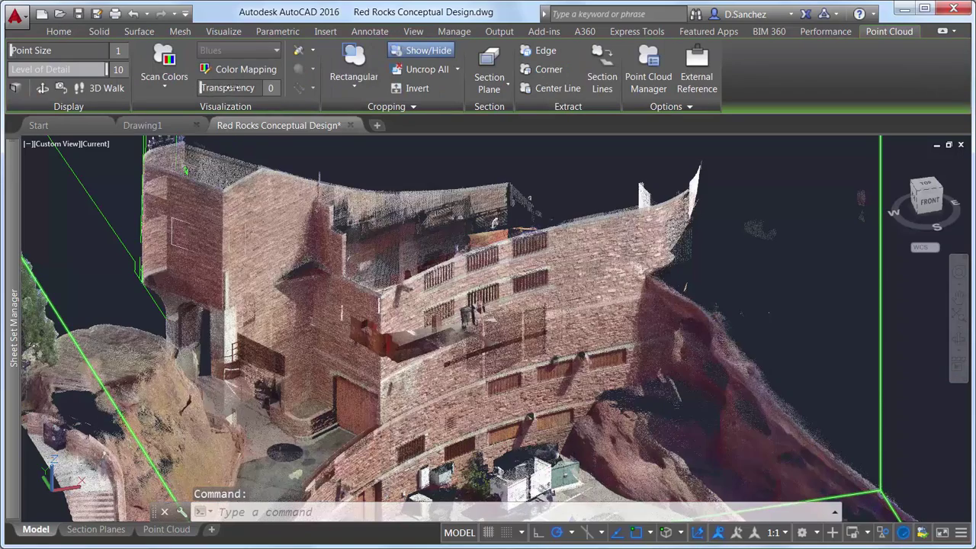
pyautogui.moveTo(290, 91); pyautogui.dragTo(290, 91)
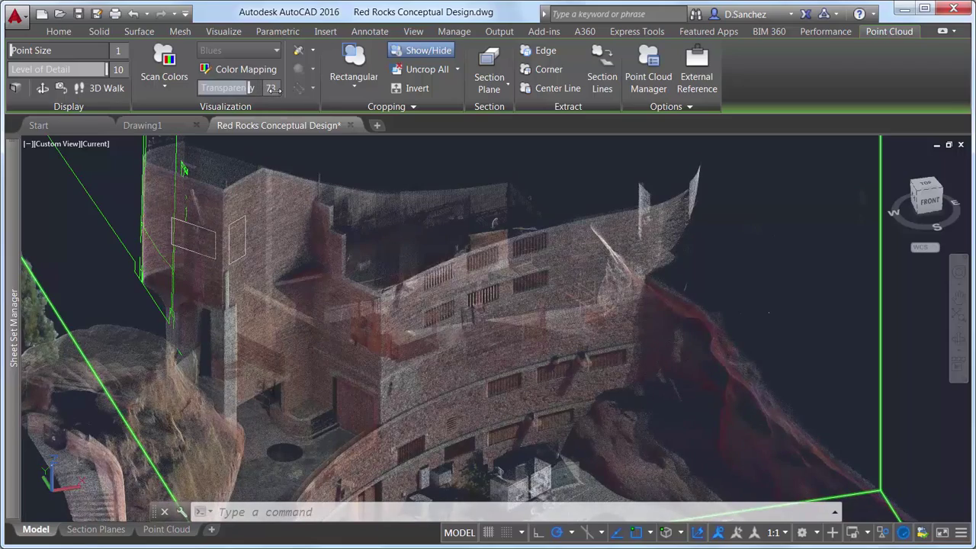
pyautogui.moveTo(274, 89); pyautogui.dragTo(205, 89)
# Turn 3D object snapping back on and review its snap types
pyautogui.press('F4')
pyautogui.press('F4')
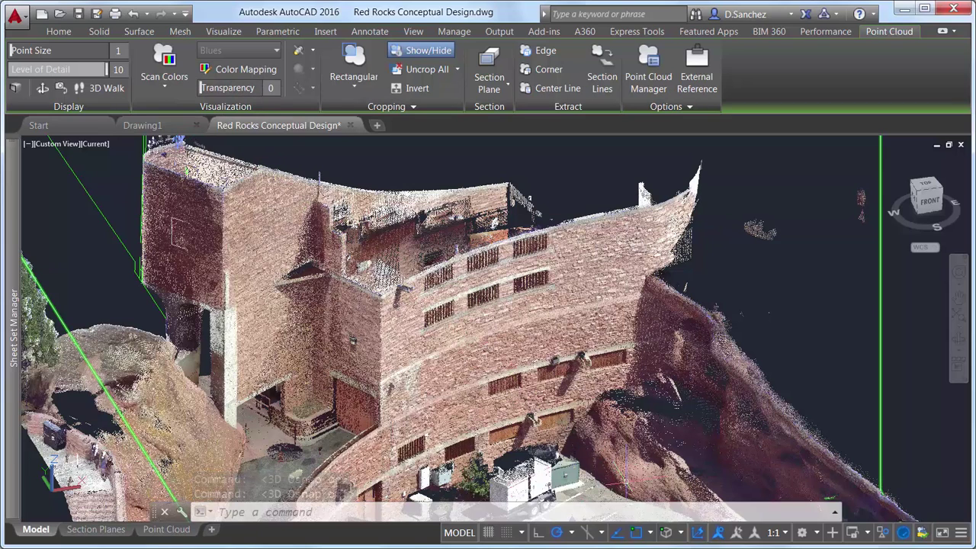
pyautogui.click(666, 533)
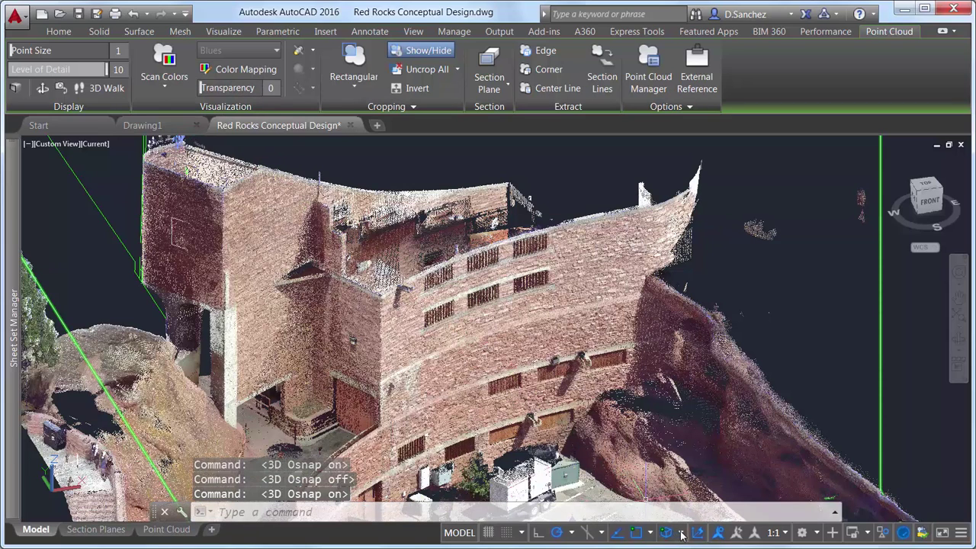
pyautogui.click(682, 533)
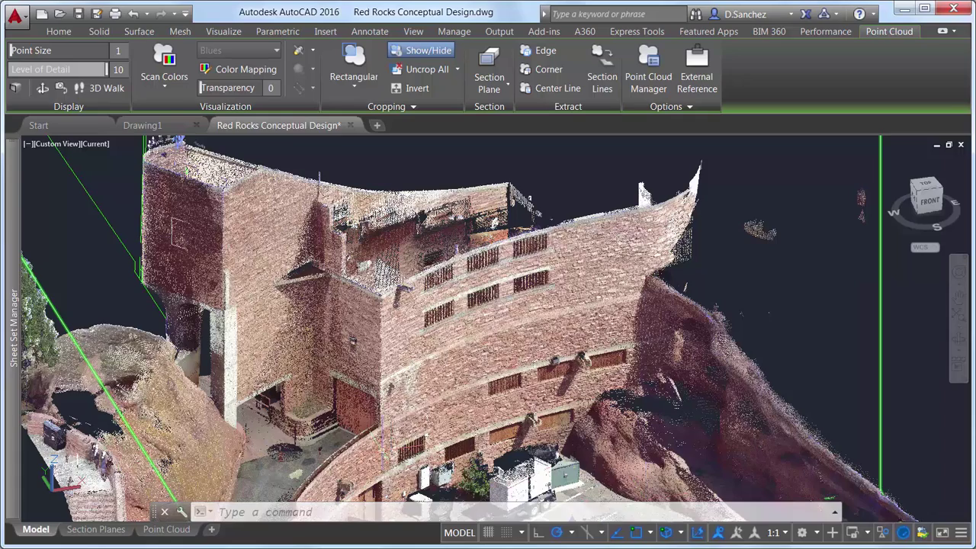
# Draw a line snapped to the point cloud along the brick wall edge, then check the 3D snap options
pyautogui.scroll(2, 386, 432)
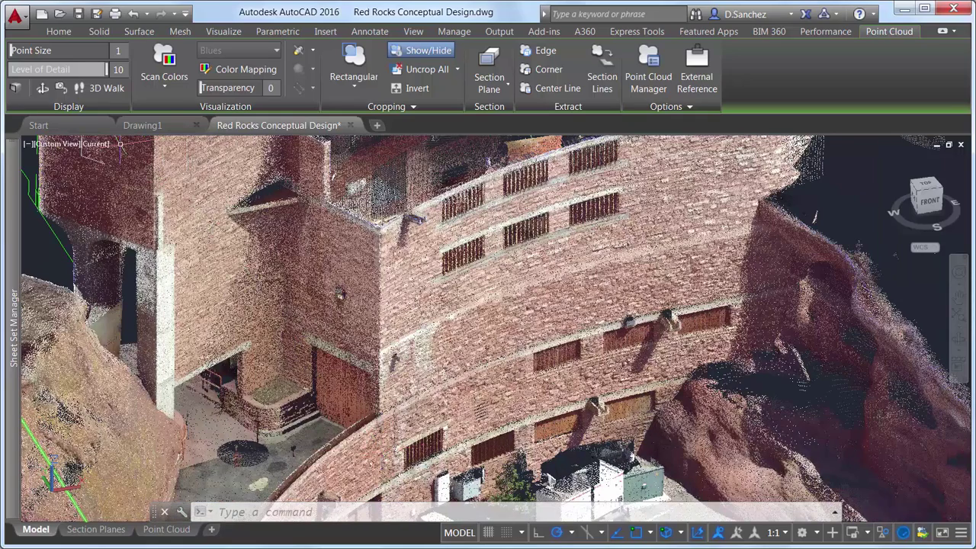
pyautogui.click(60, 31)
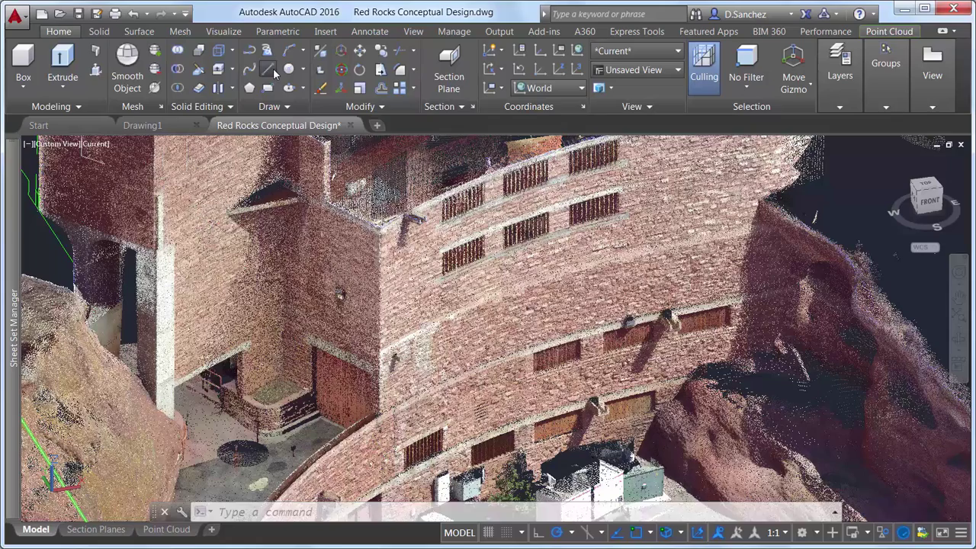
pyautogui.click(268, 70)
pyautogui.click(377, 328)
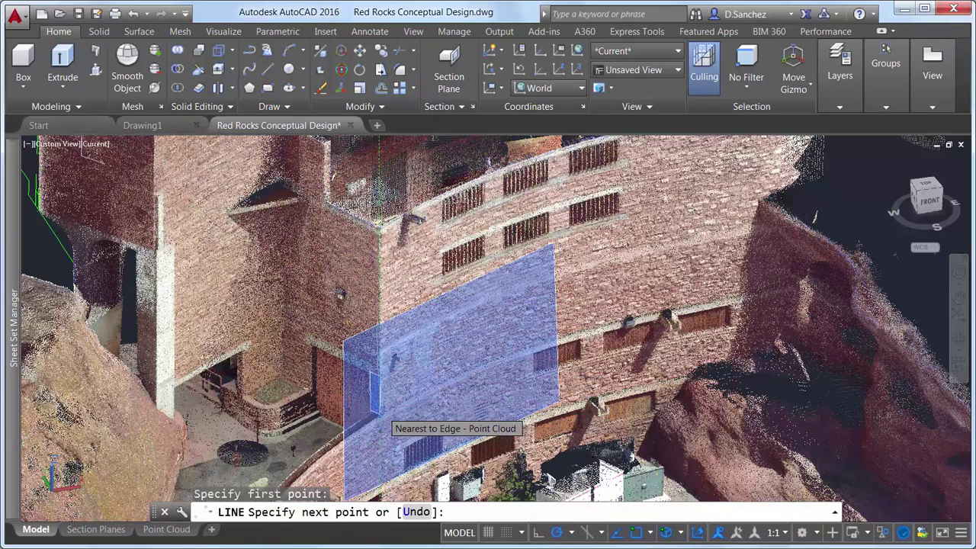
pyautogui.click(379, 416)
pyautogui.press('Return')
pyautogui.scroll(3, 265, 397)
pyautogui.scroll(2, 264, 397)
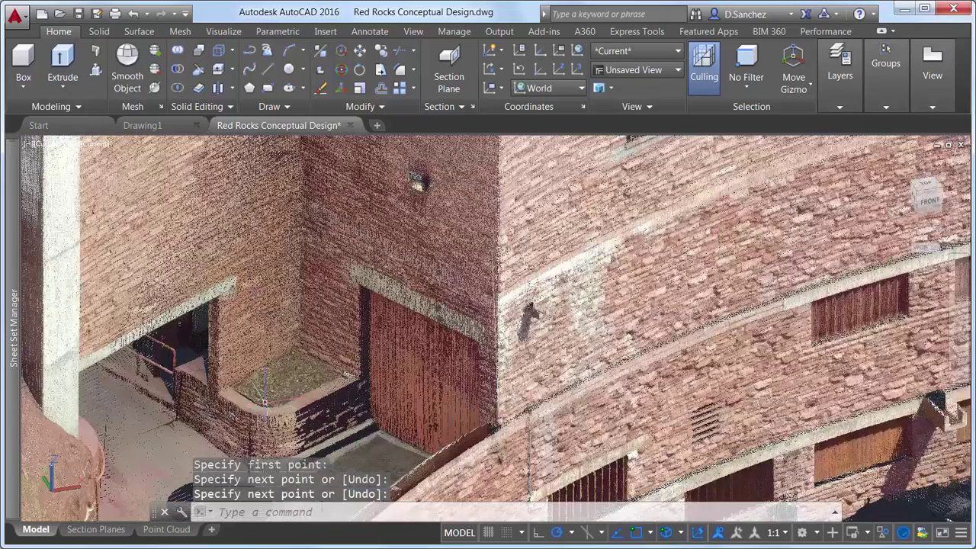
pyautogui.scroll(2, 265, 396)
pyautogui.rightClick(666, 532)
pyautogui.click(684, 537)
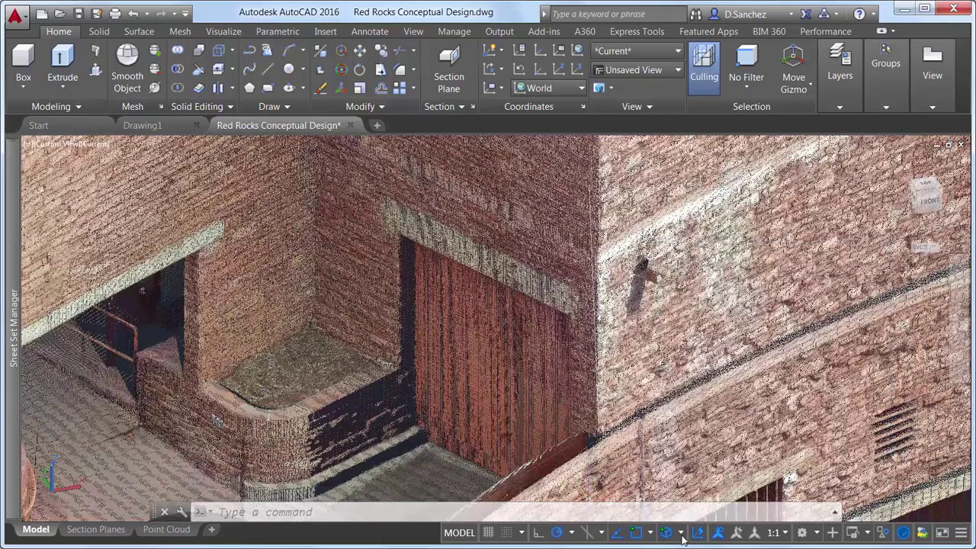
# Draw a second line from the lower to the upper doorway corner, then pan toward the parking lot
pyautogui.click(268, 69)
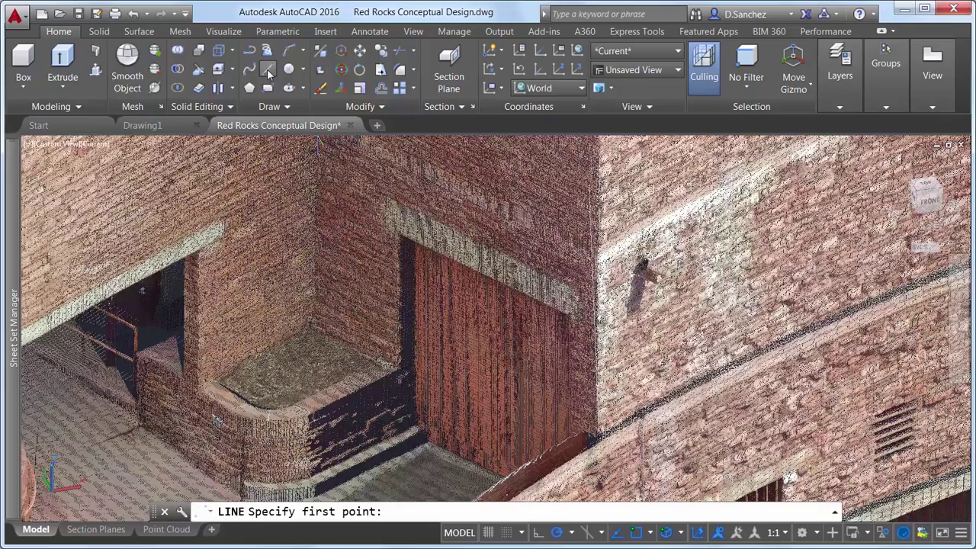
pyautogui.click(397, 368)
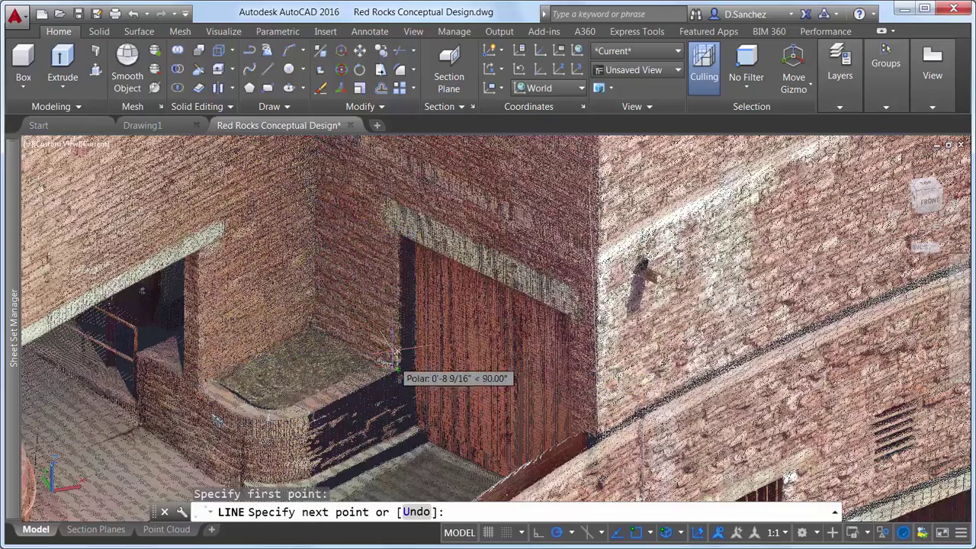
pyautogui.click(397, 234)
pyautogui.scroll(-3, 397, 234)
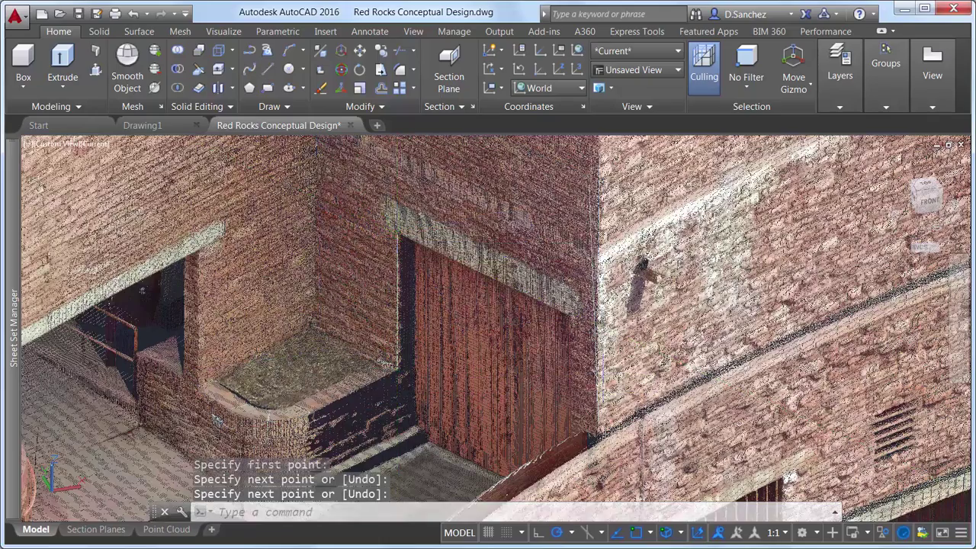
pyautogui.scroll(-3, 396, 234)
pyautogui.moveTo(381, 221); pyautogui.dragTo(328, 187, button='middle')
pyautogui.moveTo(328, 187); pyautogui.dragTo(259, 198)
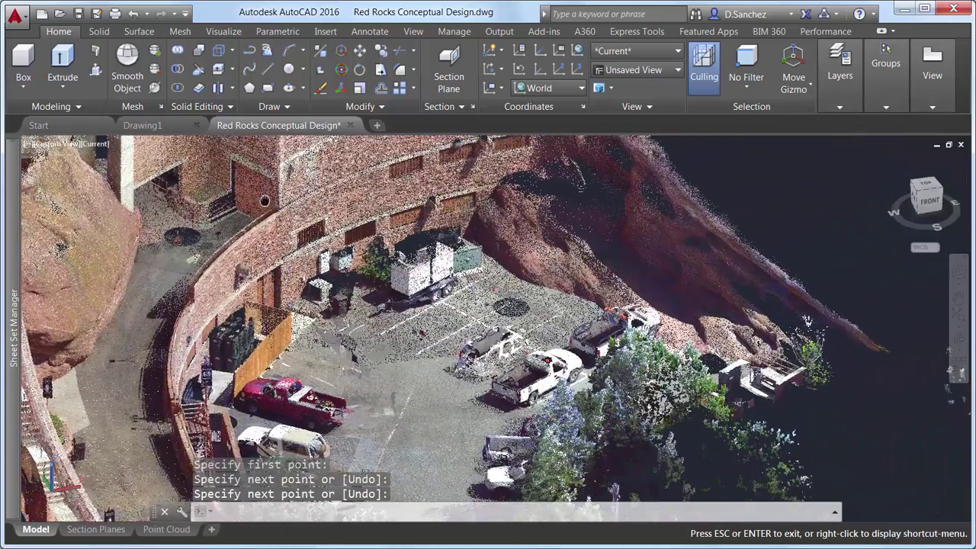
# Finish the doorway line and enable cylinder-centerline 3D object snapping
pyautogui.press('Return')
pyautogui.press('Return')
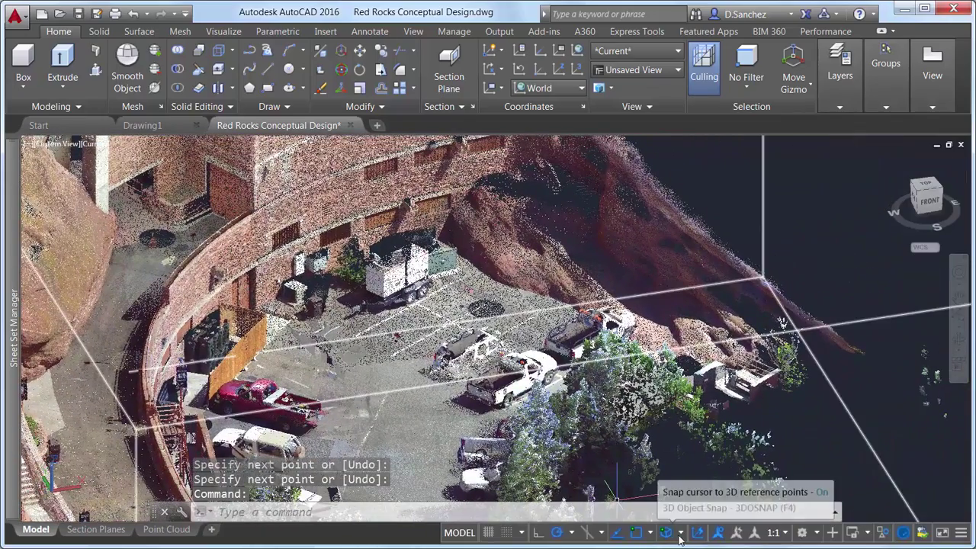
pyautogui.click(679, 533)
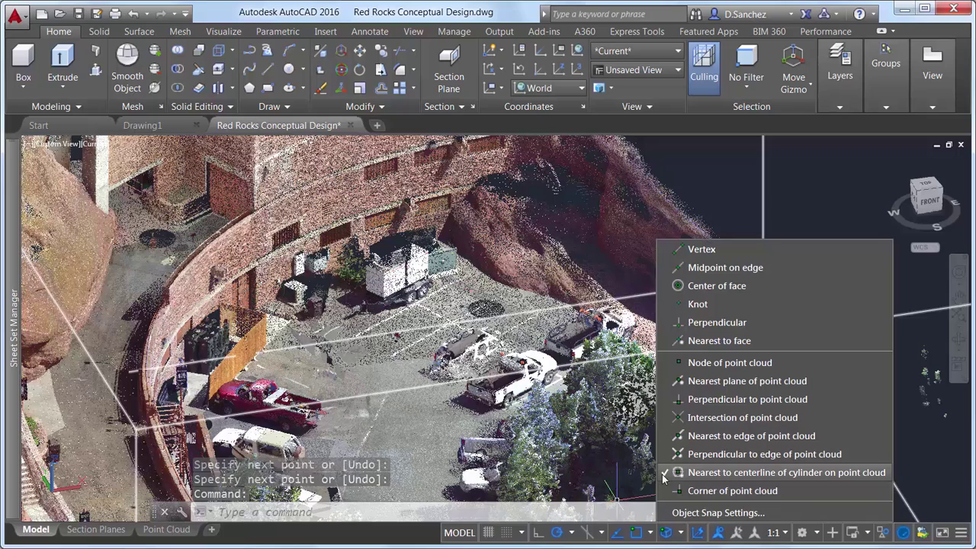
pyautogui.click(680, 535)
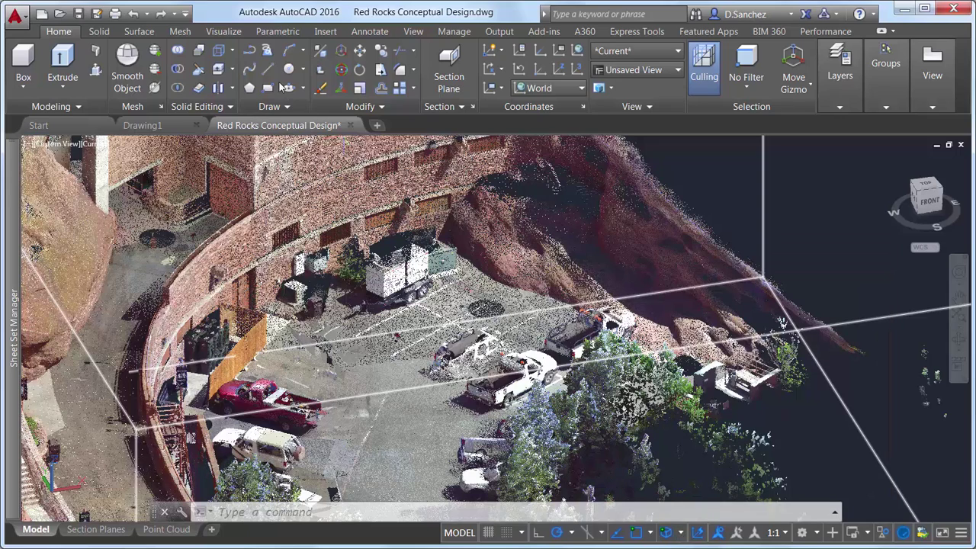
# Draw a vertical axis line from the hillside up above the rock face
pyautogui.click(268, 69)
pyautogui.click(237, 246)
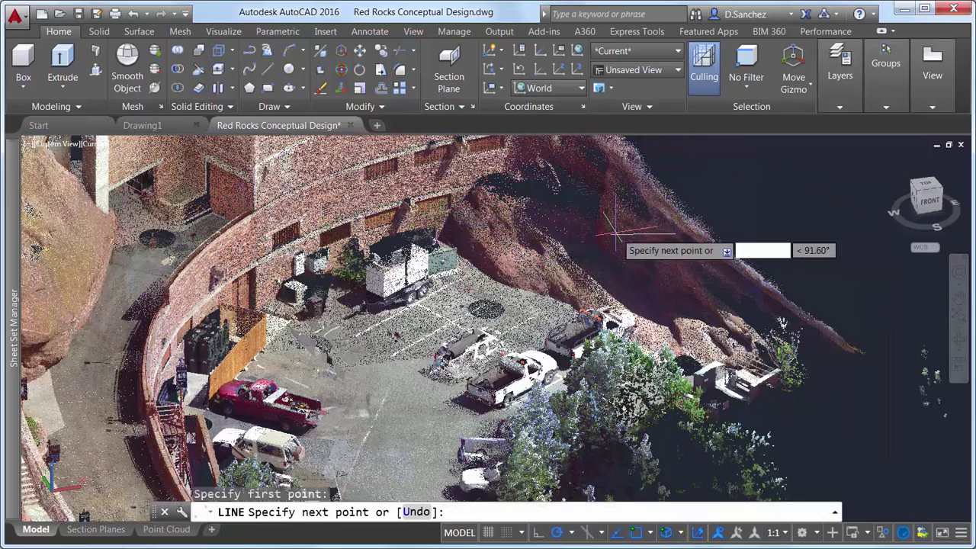
pyautogui.click(675, 149)
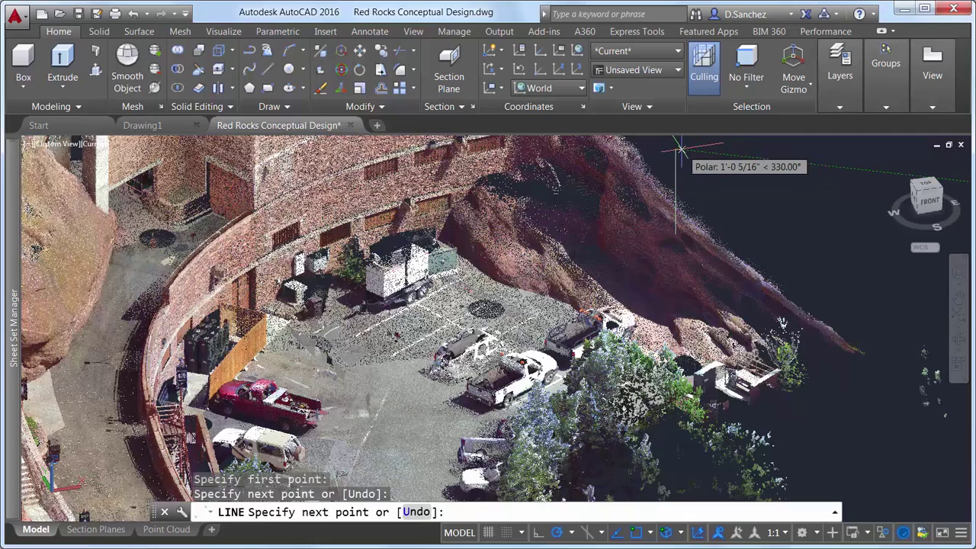
pyautogui.press('Return')
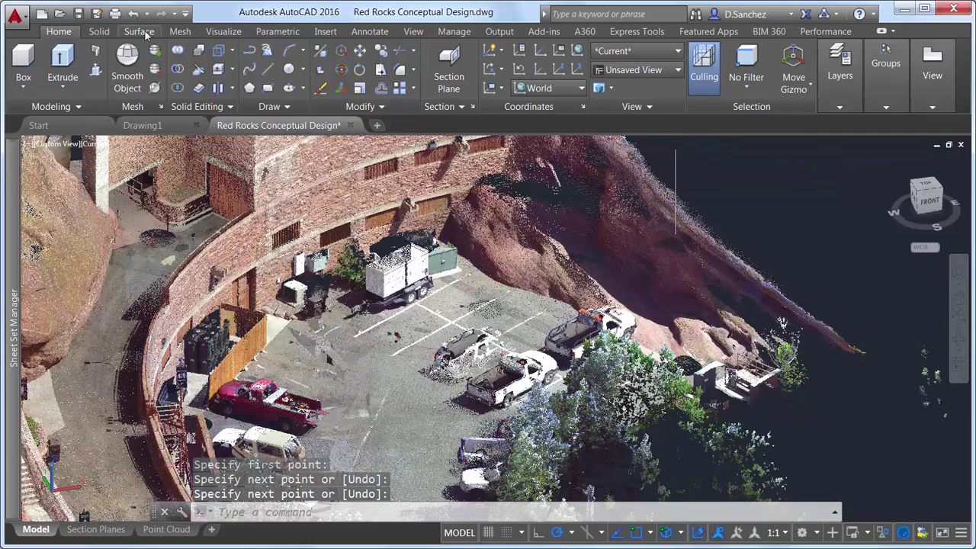
# Revolve the wall line about the vertical axis line, reversed, into a curved surface
pyautogui.click(141, 33)
pyautogui.click(100, 88)
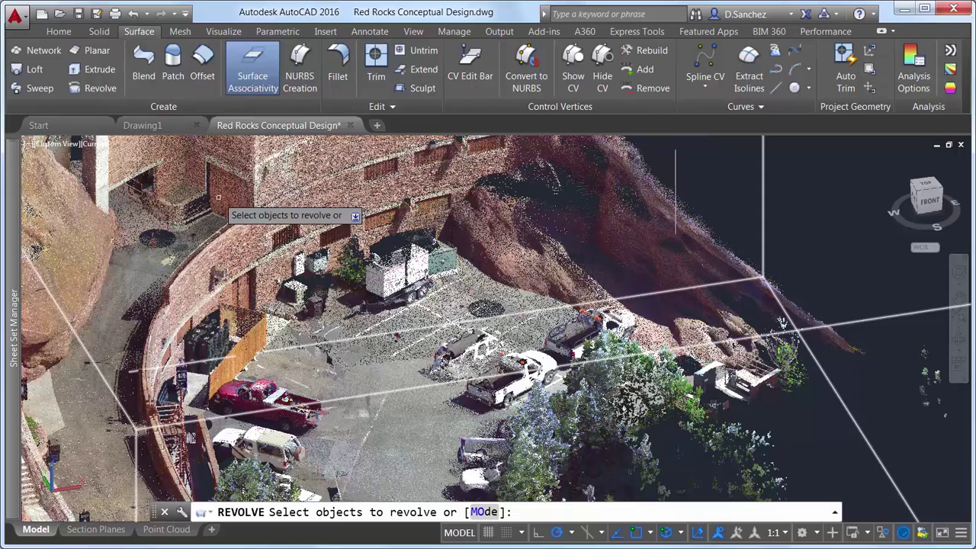
pyautogui.click(254, 183)
pyautogui.press('Return')
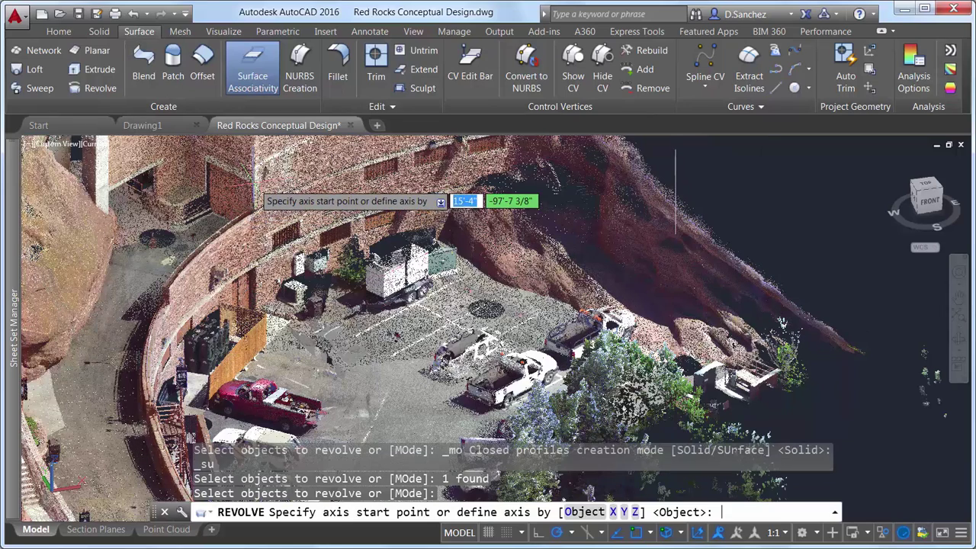
pyautogui.press('Return')
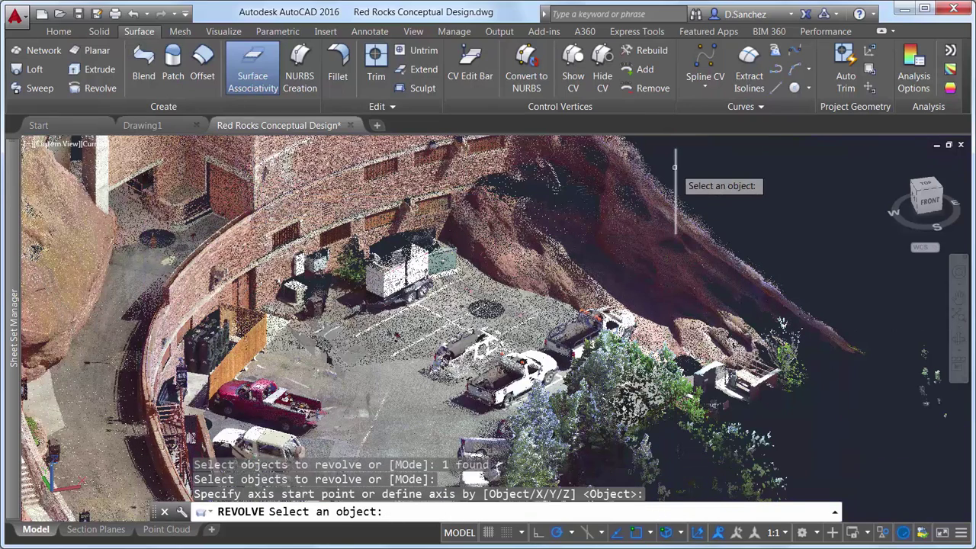
pyautogui.click(674, 173)
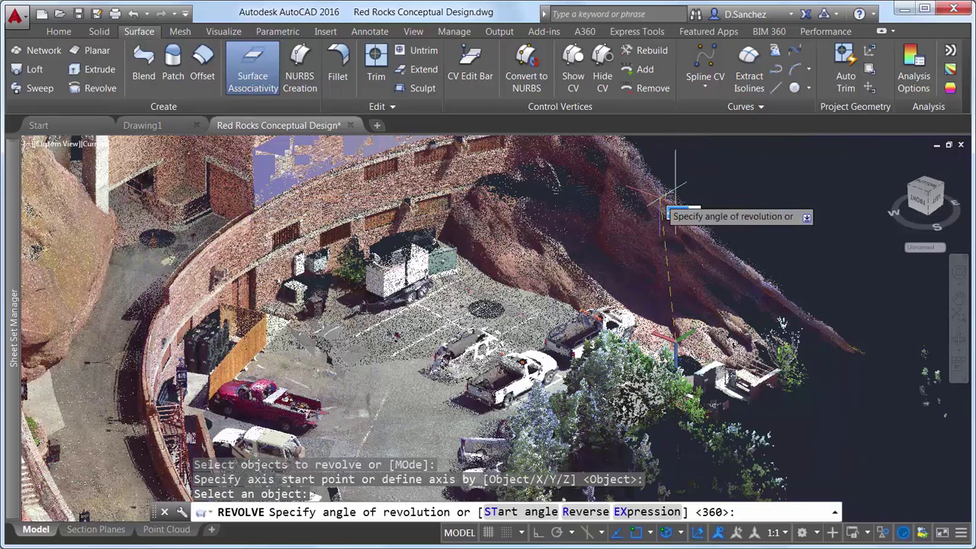
pyautogui.click(577, 513)
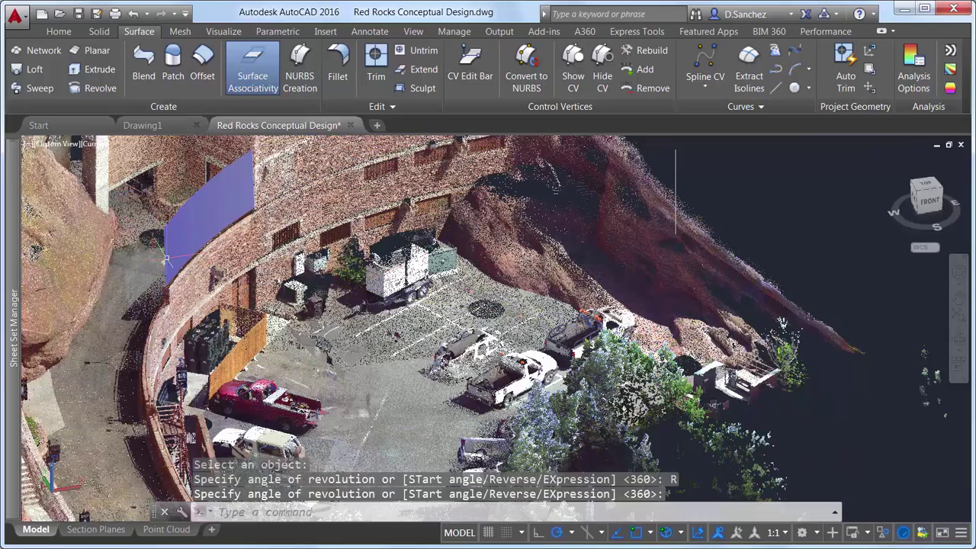
pyautogui.keyDown('shift'); pyautogui.moveTo(166, 259); pyautogui.dragTo(153, 249, button='middle'); pyautogui.keyUp('shift')
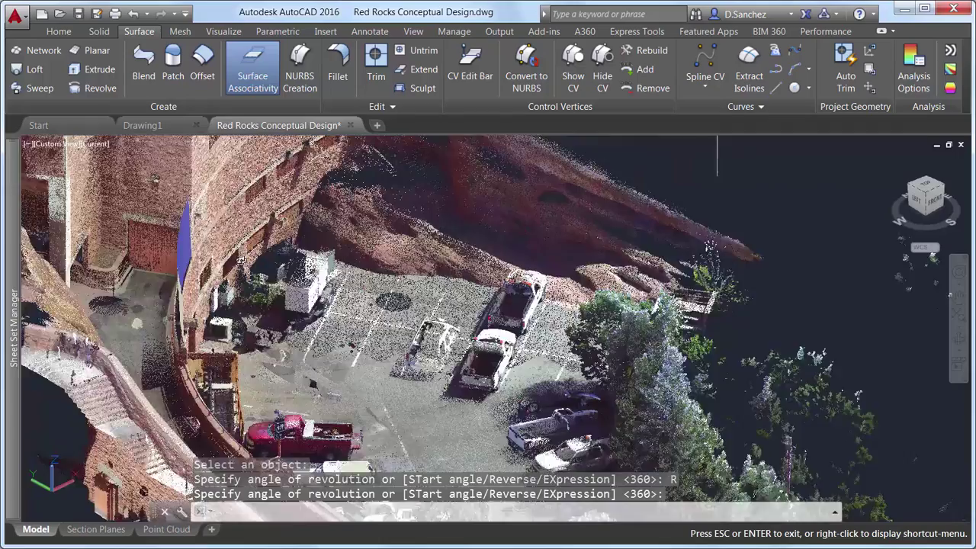
pyautogui.press('Return')
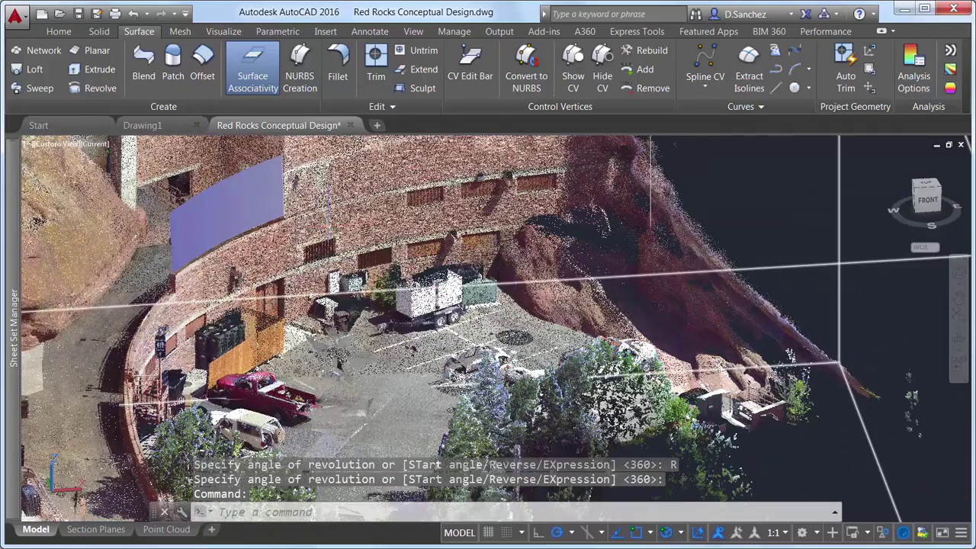
# End object isolation to show all the modeled wall surfaces again
pyautogui.rightClick(329, 228)
pyautogui.click(519, 315)
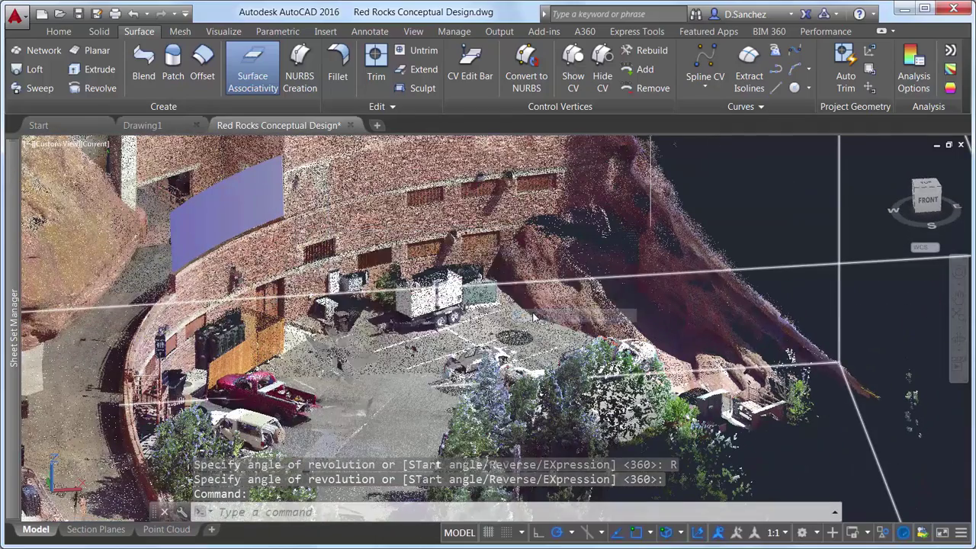
pyautogui.scroll(-2, 482, 317)
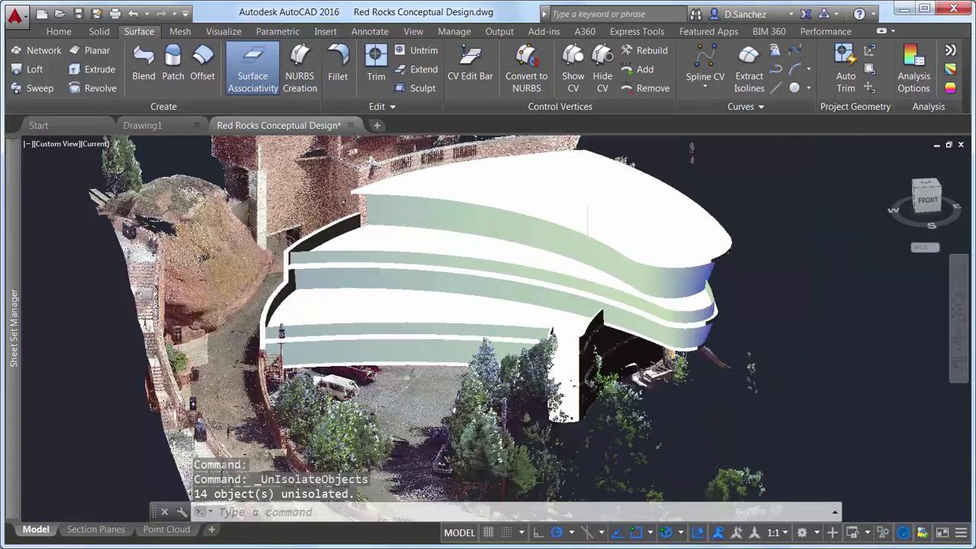